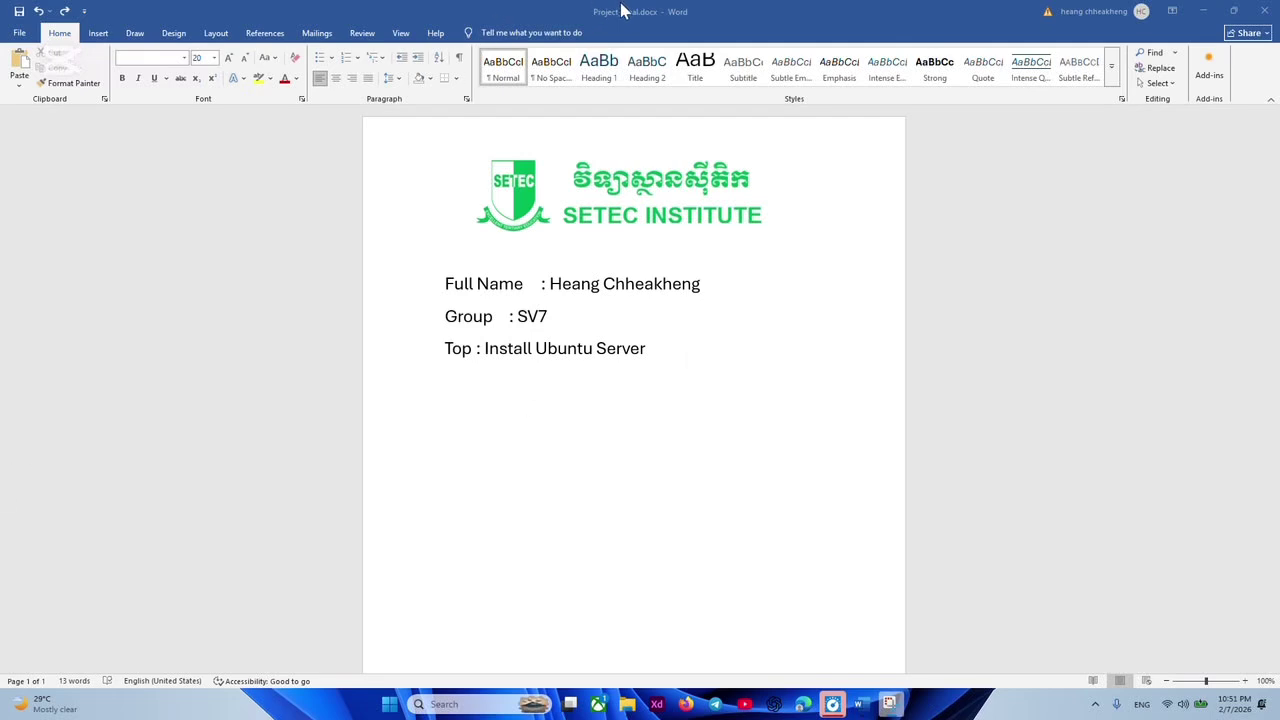
Minimize the Project_Final.docx Word window to reveal the desktop.
click(1204, 10)
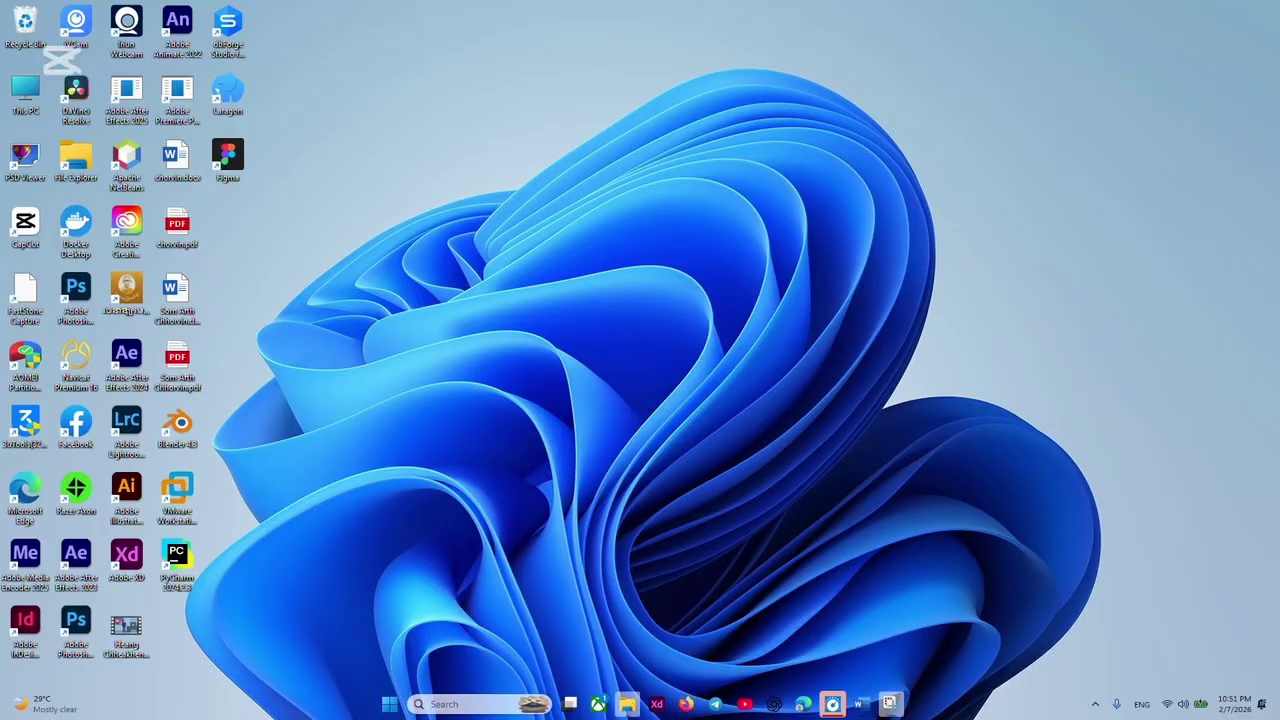
Browse to DATA (D:) > Year 3 s2 > LIN 1 and bring up the VirtualBox installer's context menu.
click(627, 704)
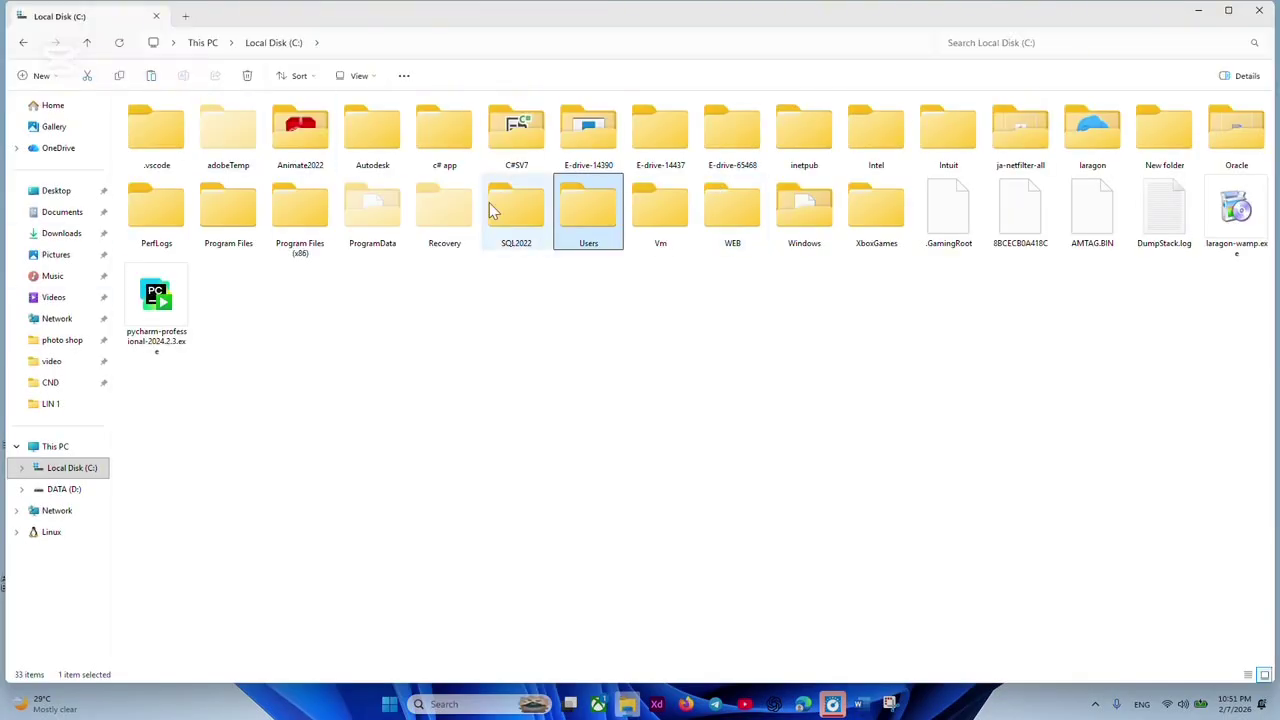
click(45, 491)
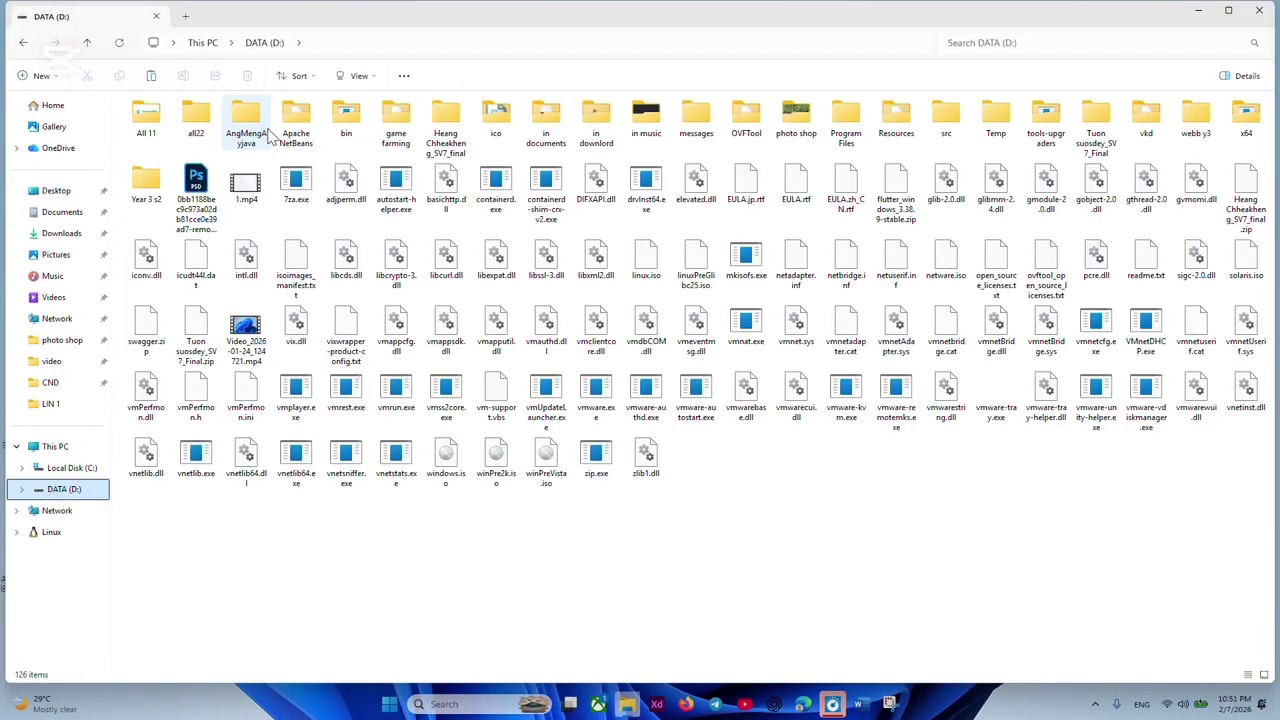
double_click(150, 183)
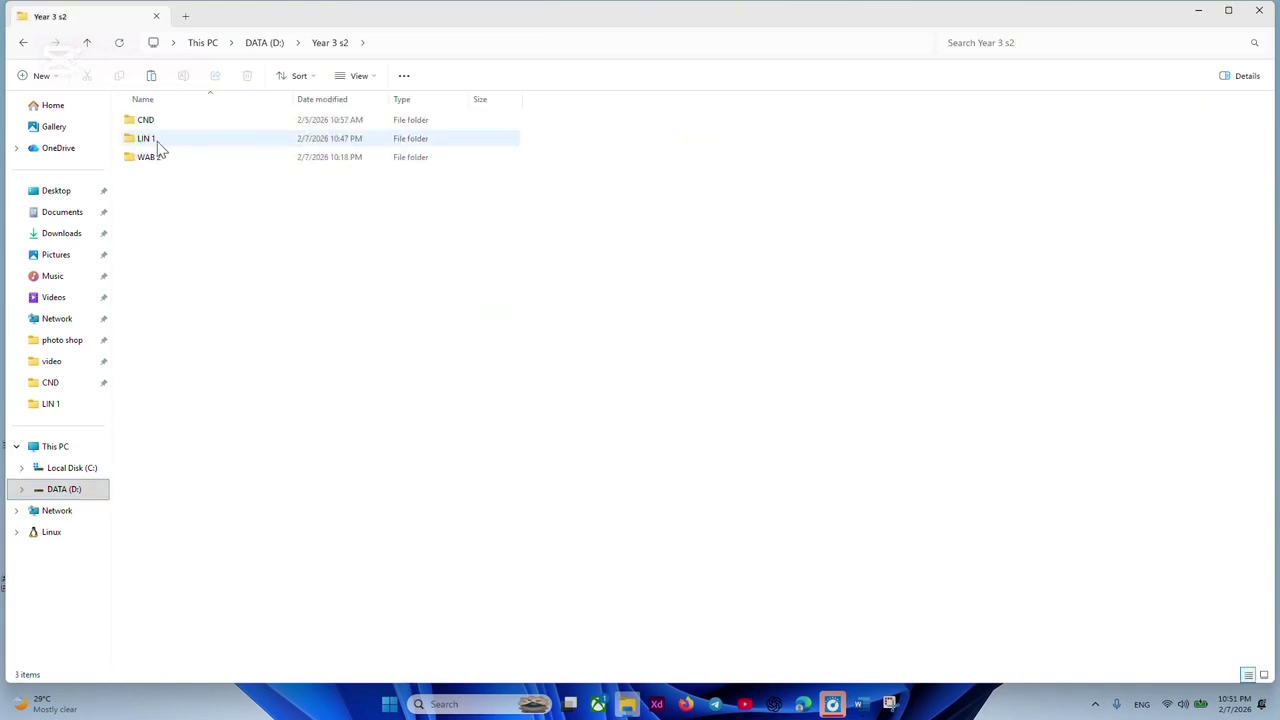
double_click(157, 144)
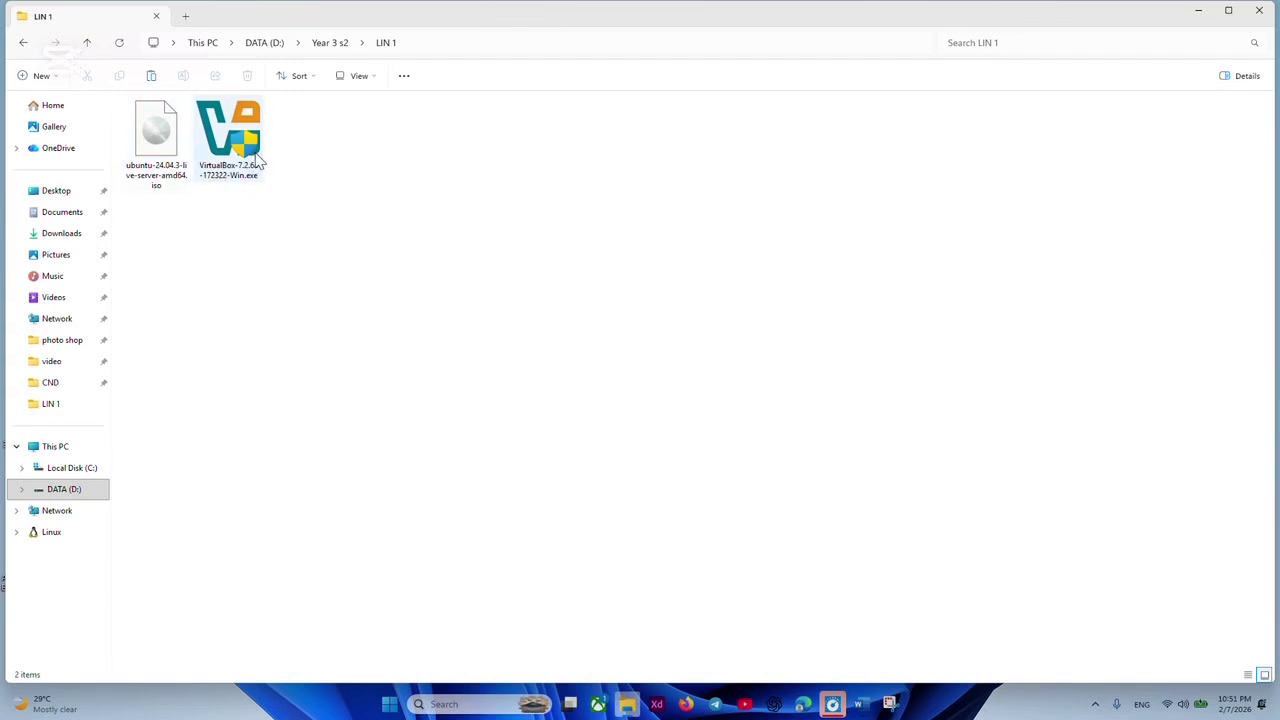
click(252, 158)
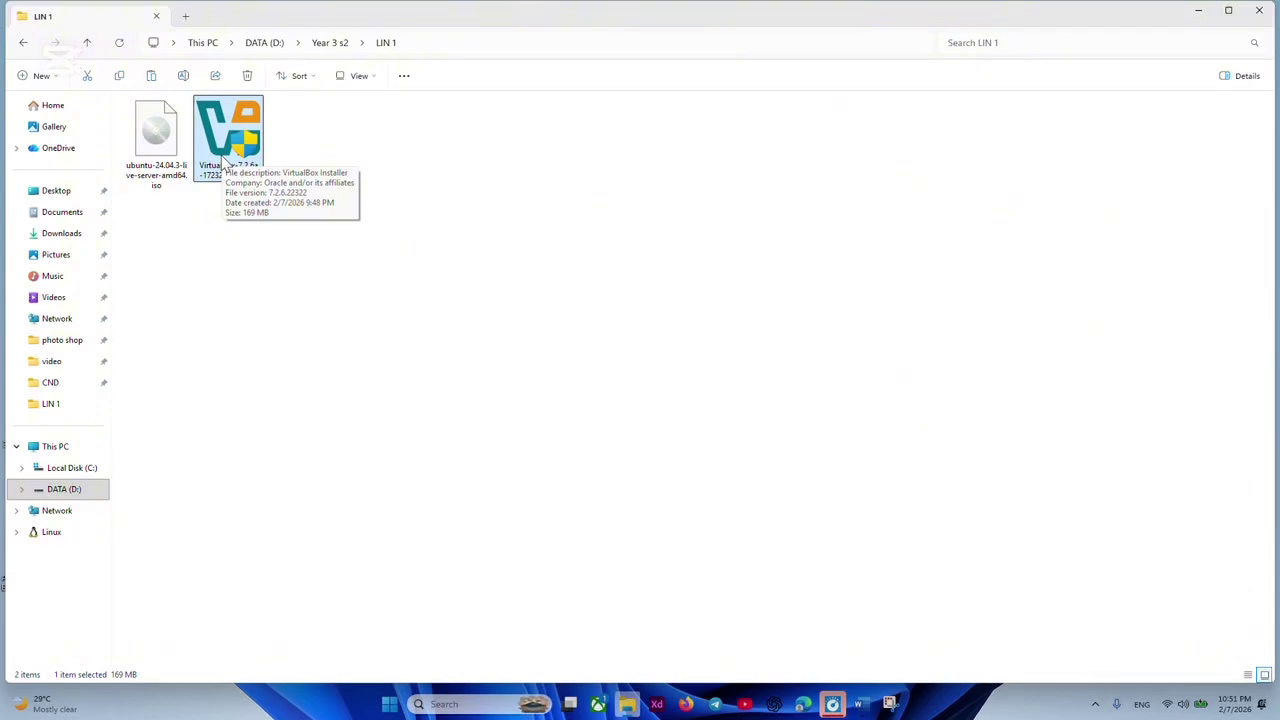
right_click(225, 165)
Launch the VirtualBox 7.2.6 installer and accept its license agreement.
click(268, 212)
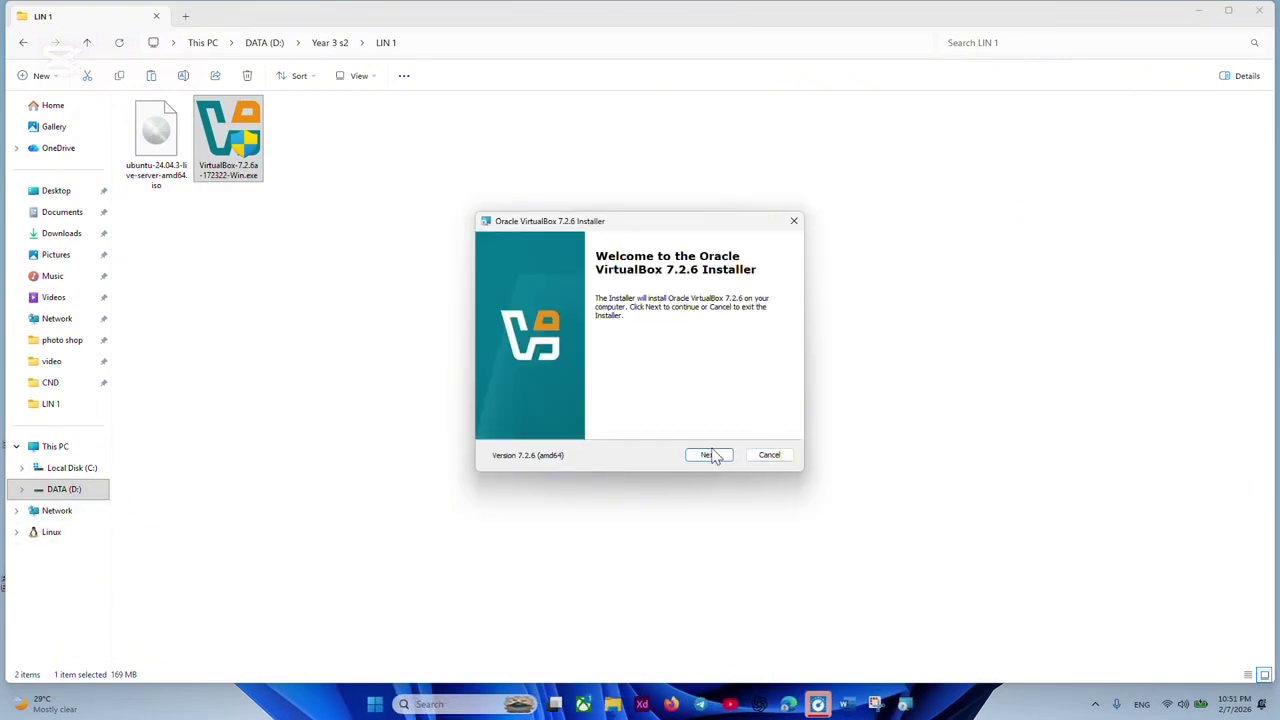
click(710, 456)
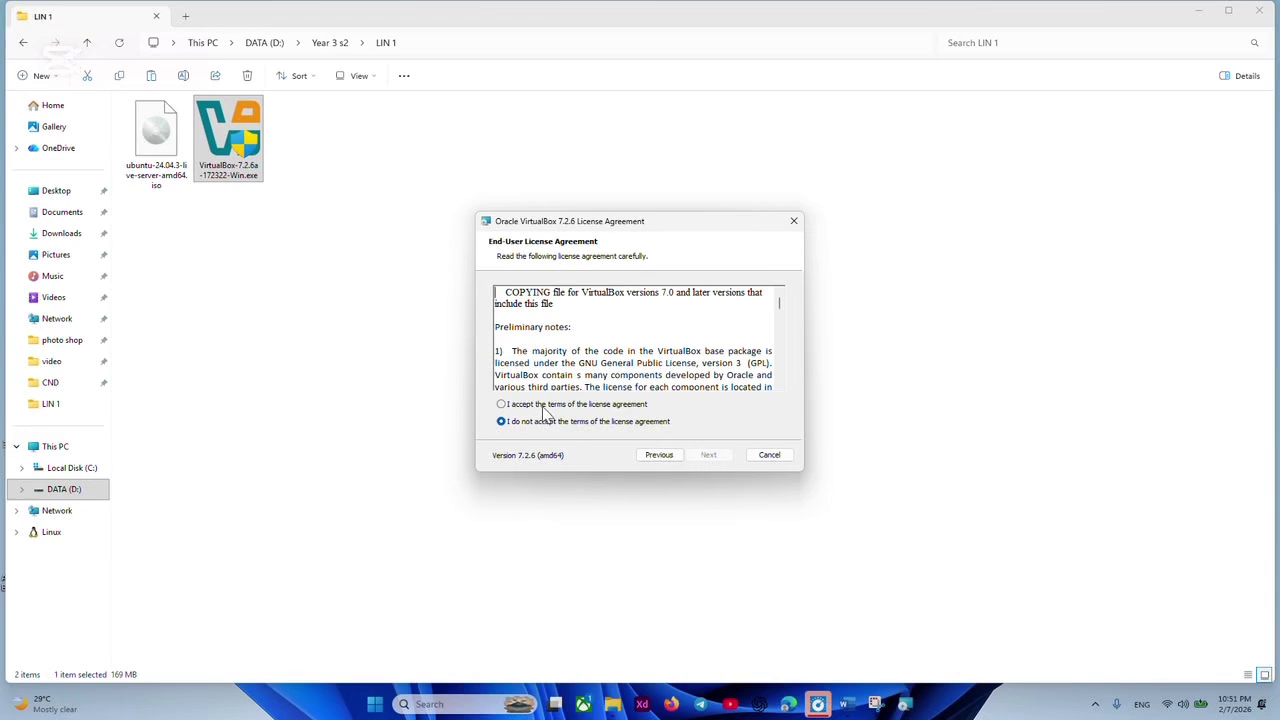
click(547, 406)
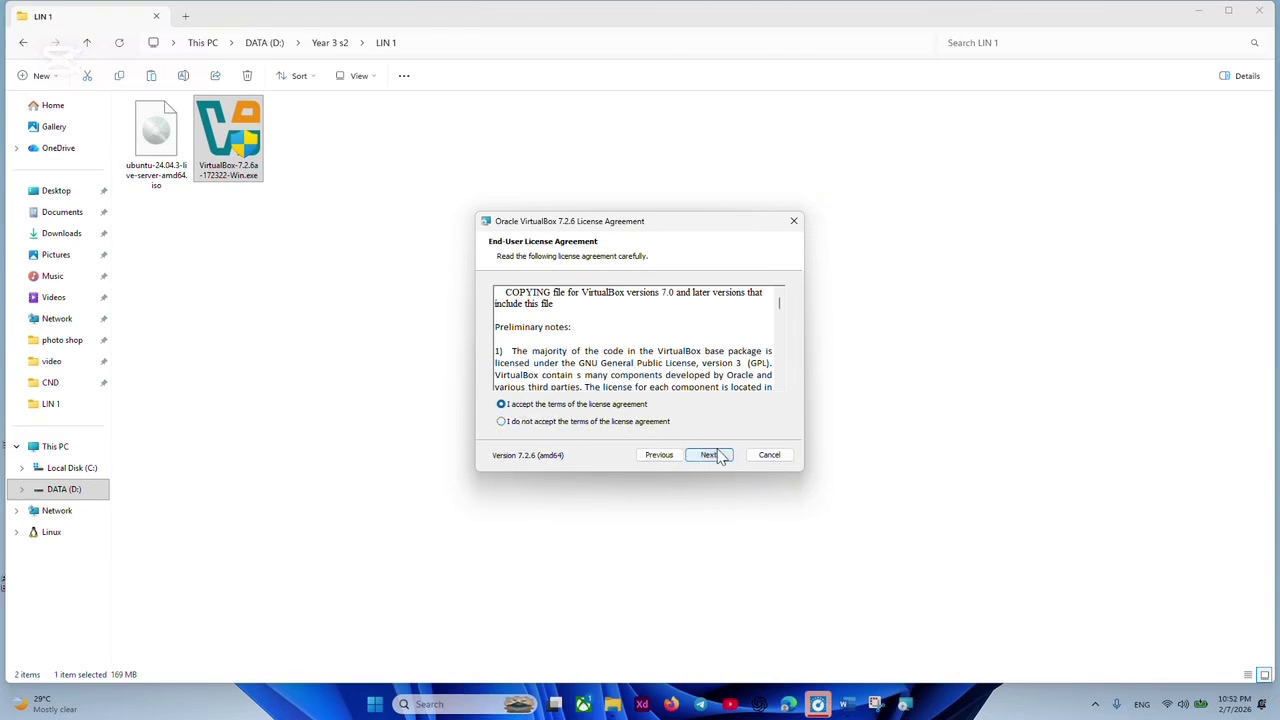
click(708, 455)
Accept the network and Python warnings, install VirtualBox, then begin a new virtual machine.
click(706, 456)
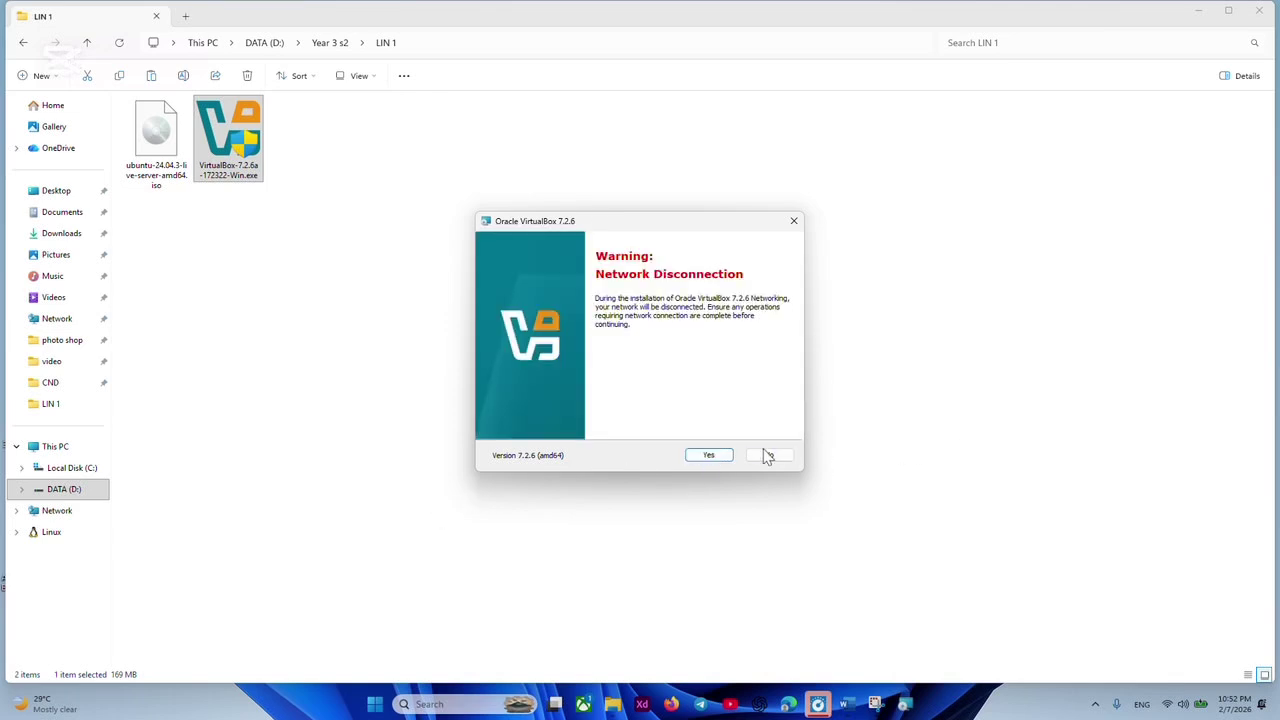
click(720, 457)
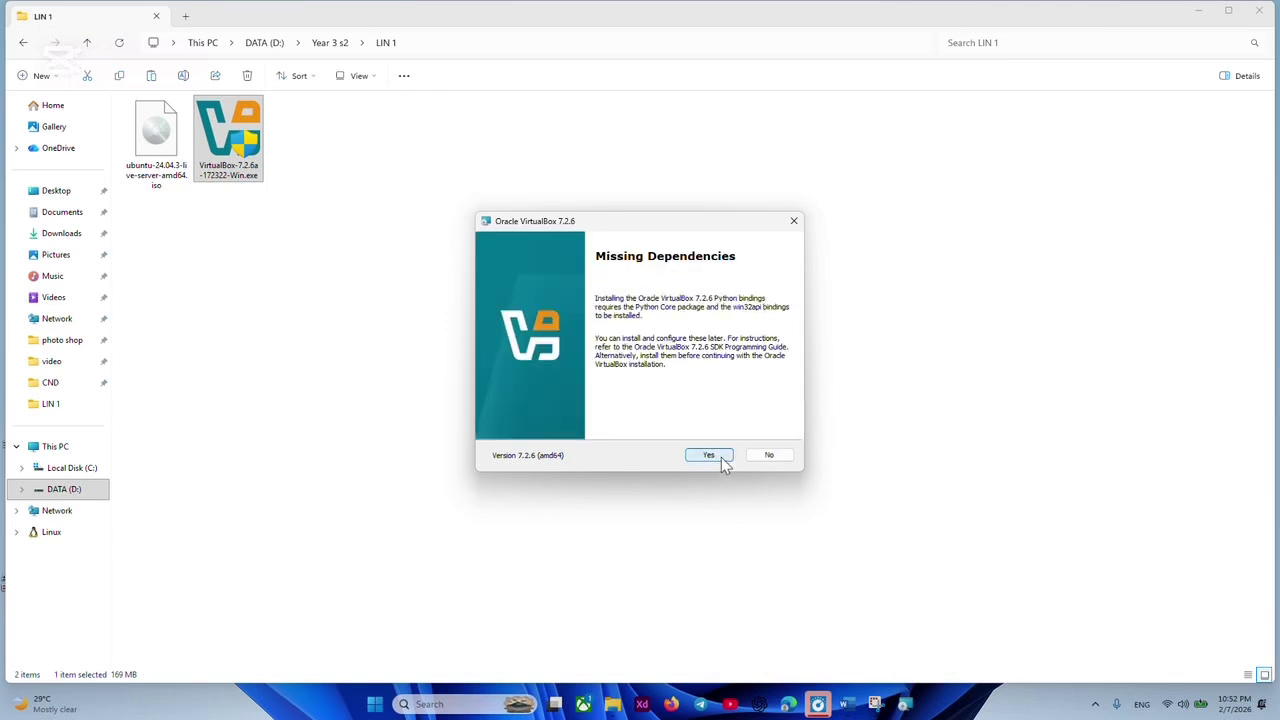
click(720, 458)
click(709, 456)
click(709, 456)
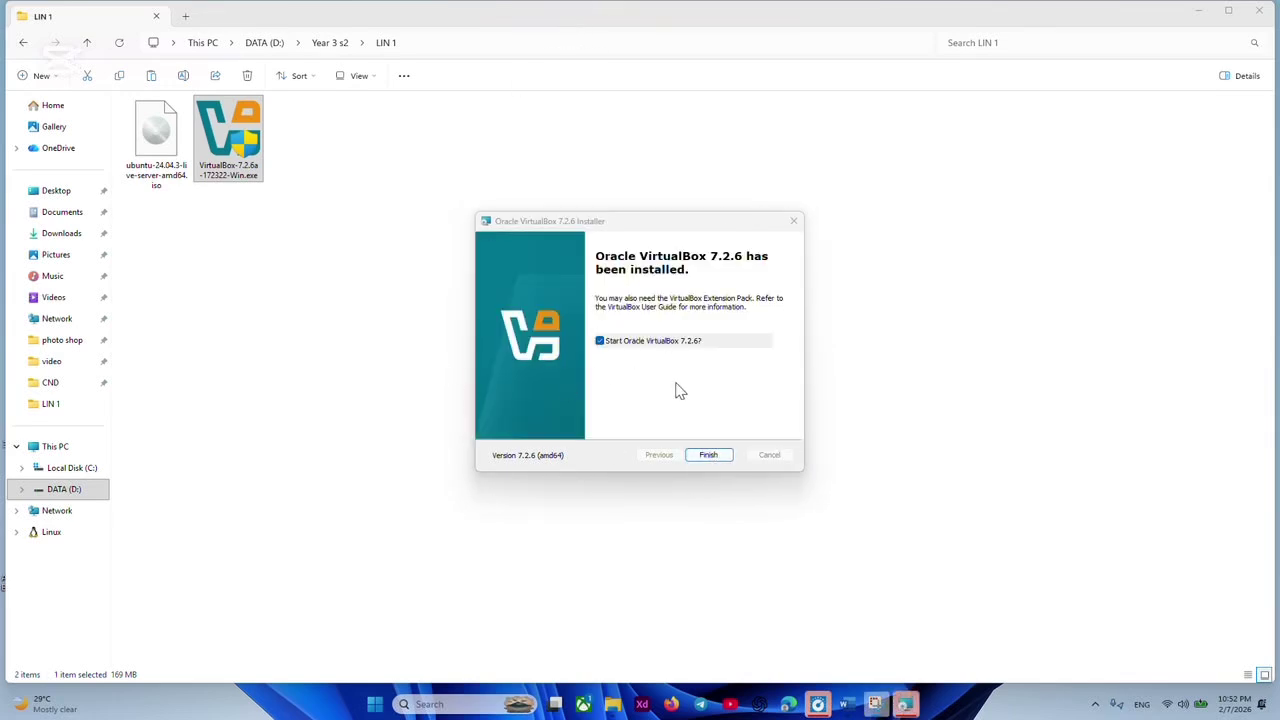
click(716, 459)
click(44, 55)
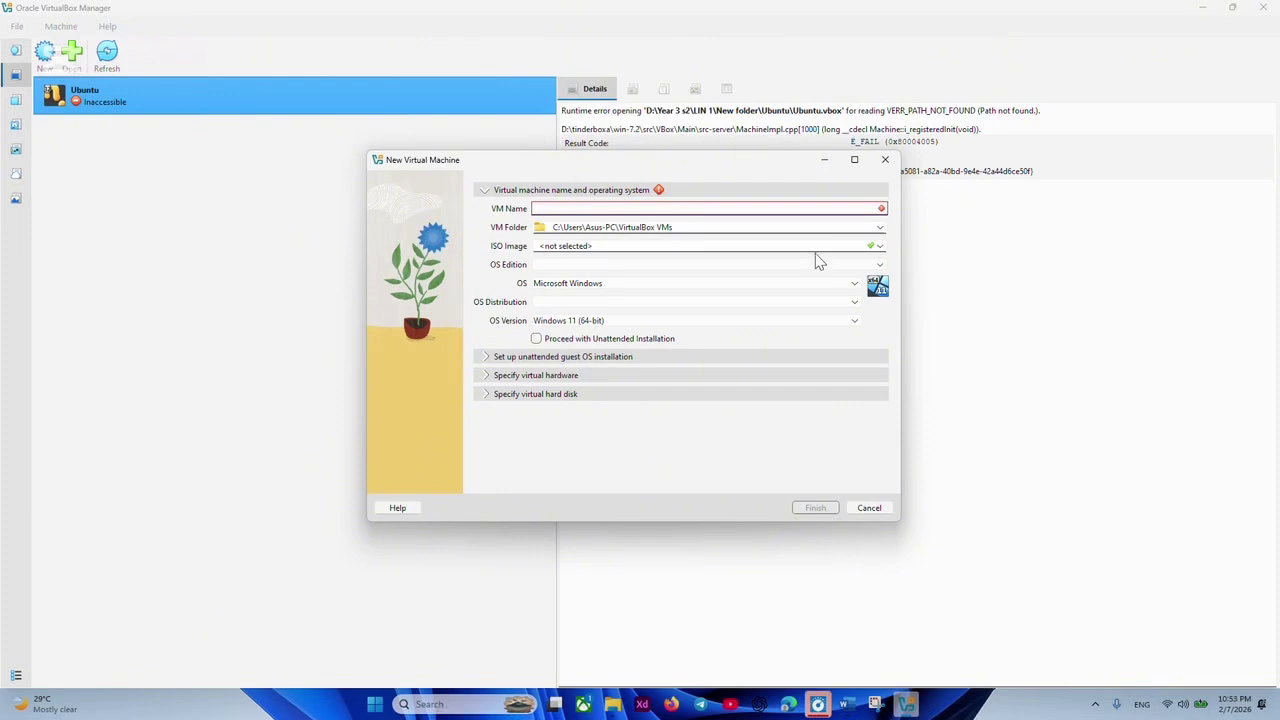
Enter Ubuntu1 as the VM name so the OS auto-fills as Ubuntu (64-bit).
text(Ubun)
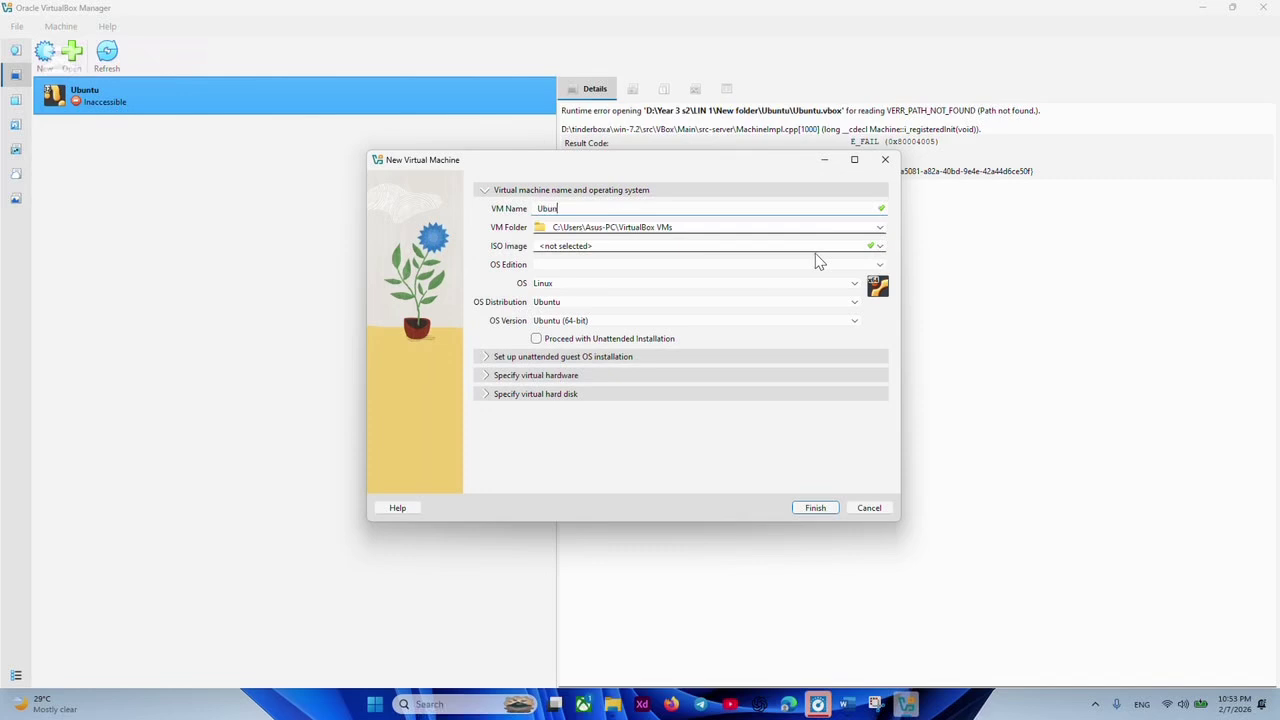
text(tu)
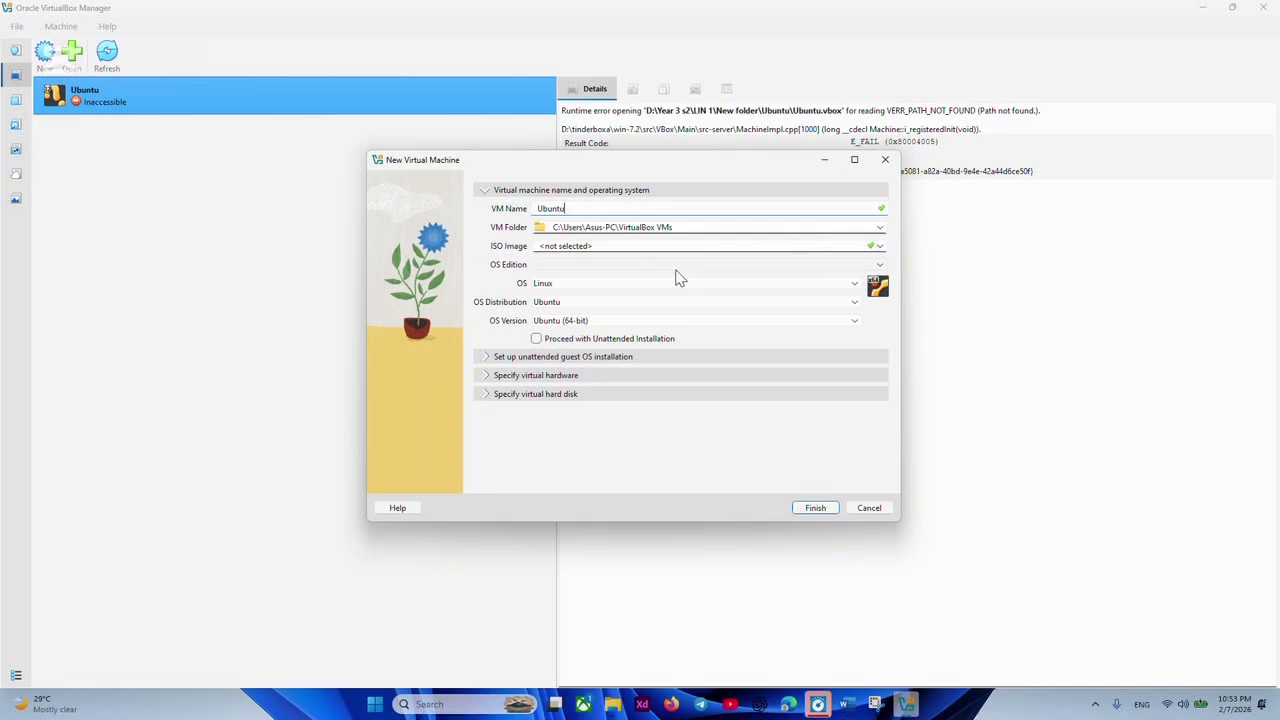
text(1)
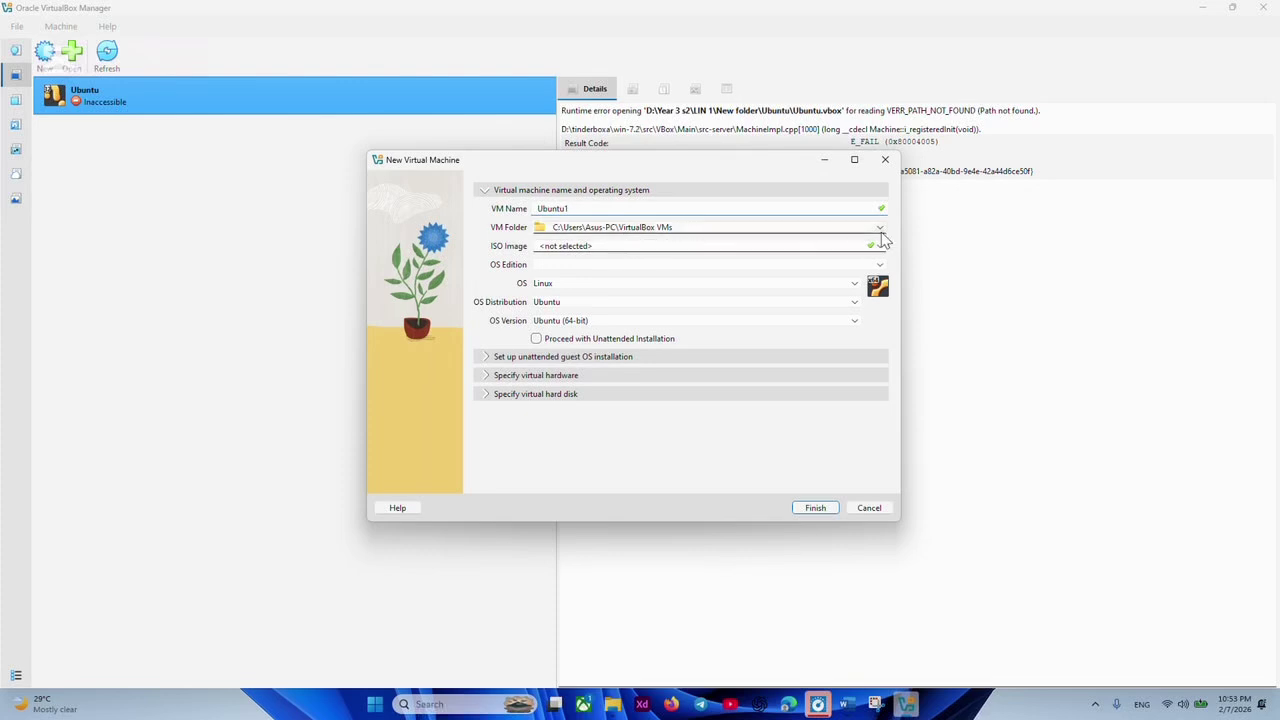
Set the VM folder to a newly created Ubuntu folder in D:\Year 3 s2\LIN 1.
click(883, 233)
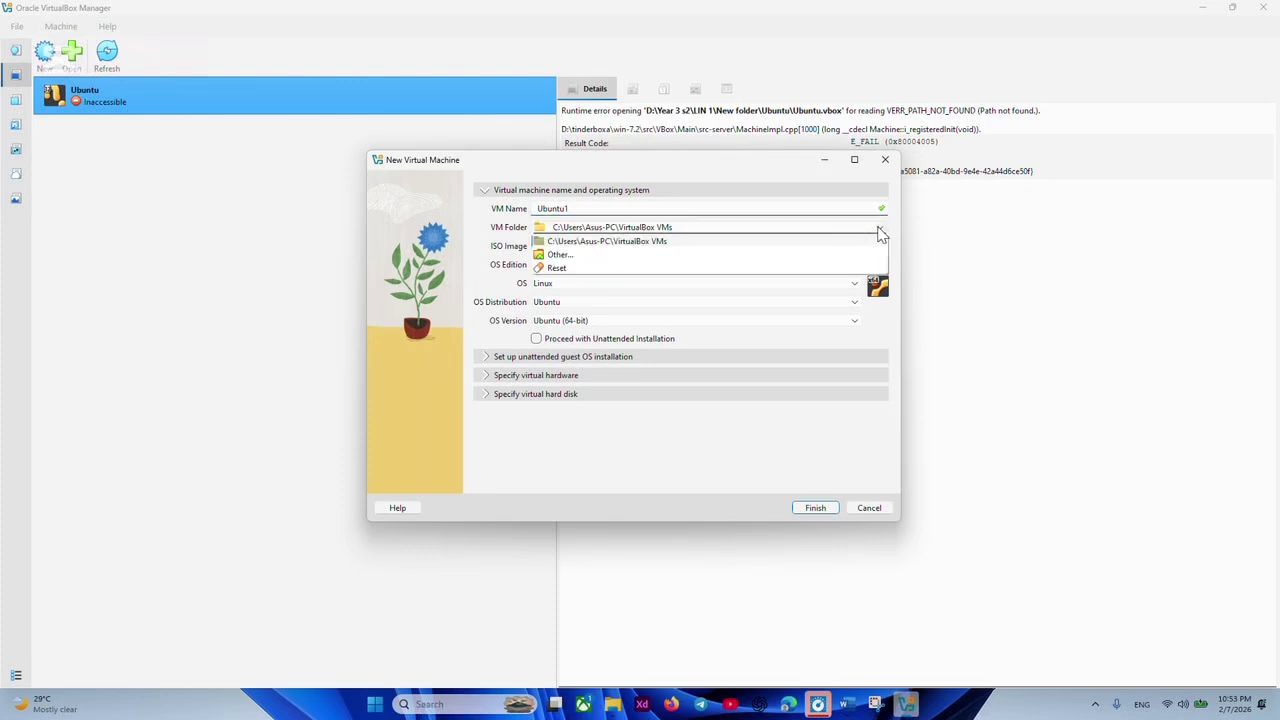
click(605, 266)
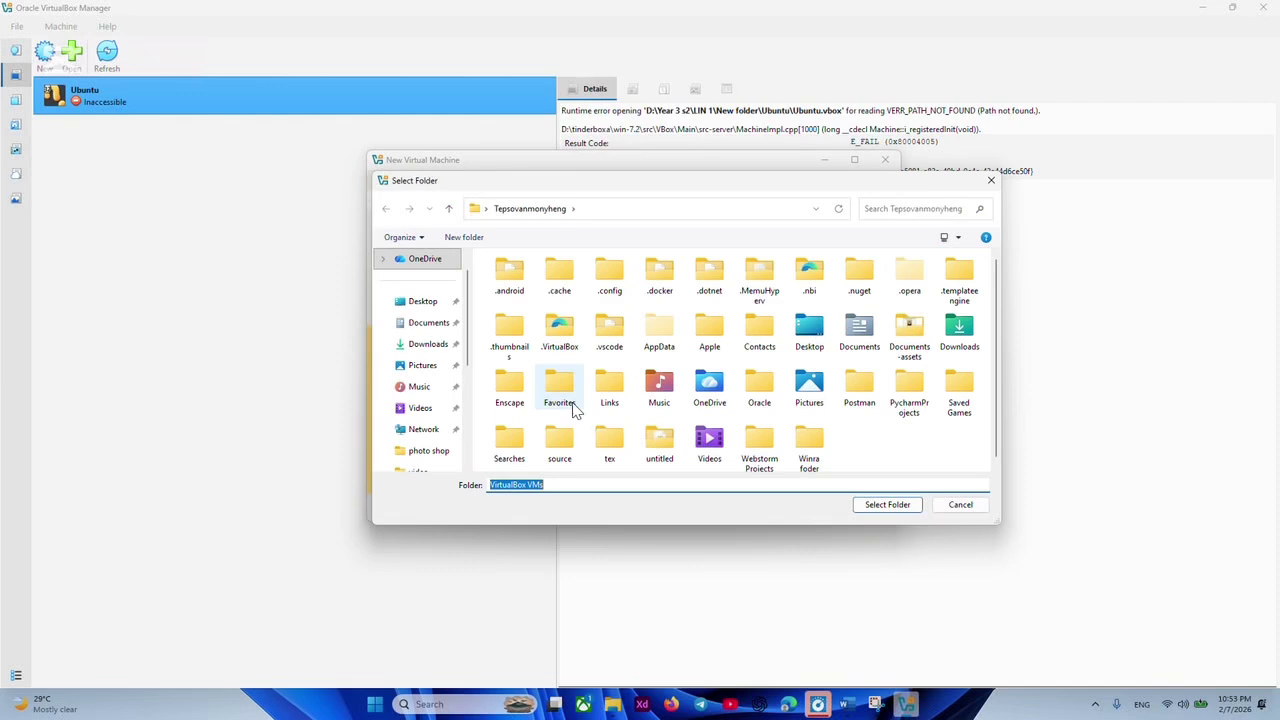
scroll(425, 388, down, 5)
click(430, 429)
scroll(977, 371, down, 2)
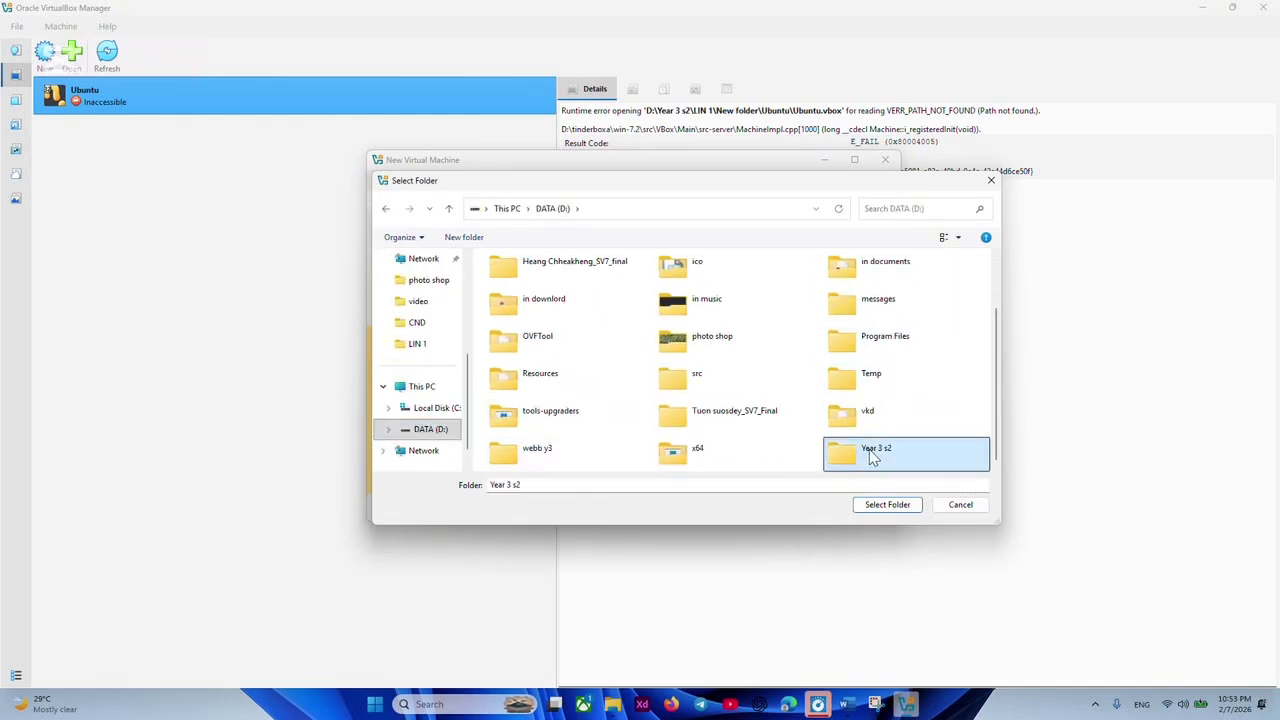
double_click(870, 449)
double_click(518, 296)
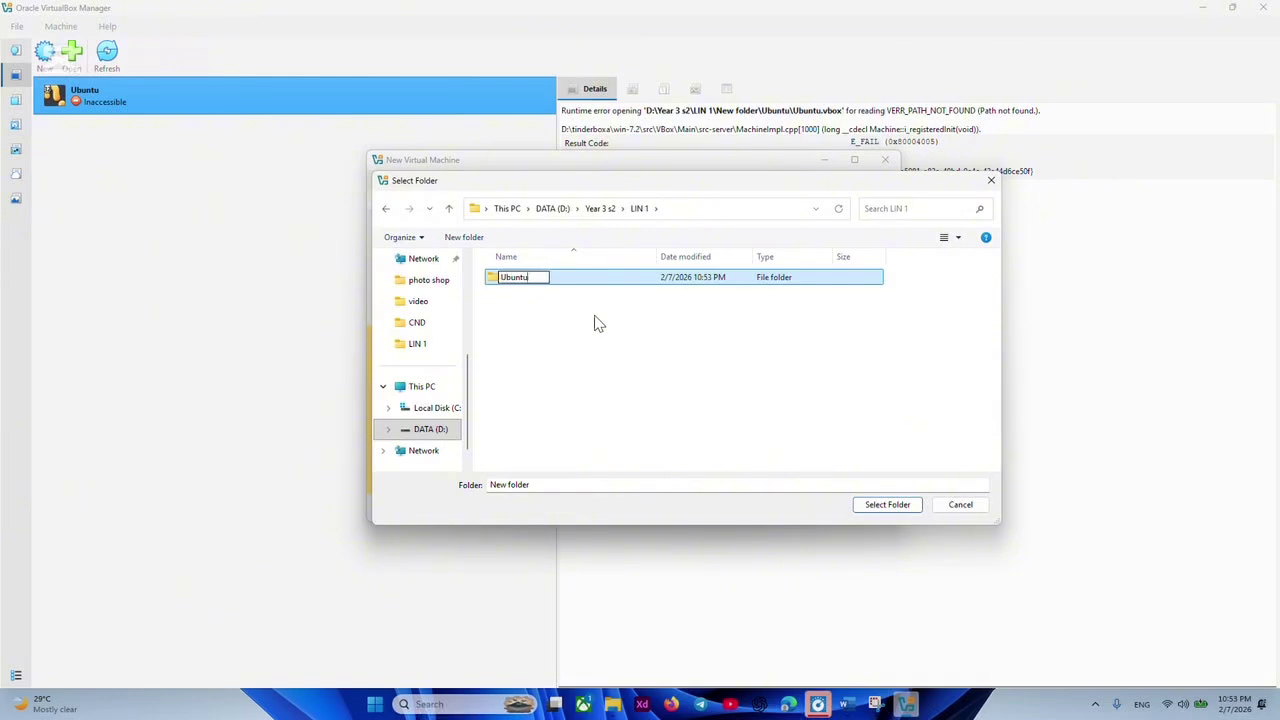
key(Return)
click(888, 512)
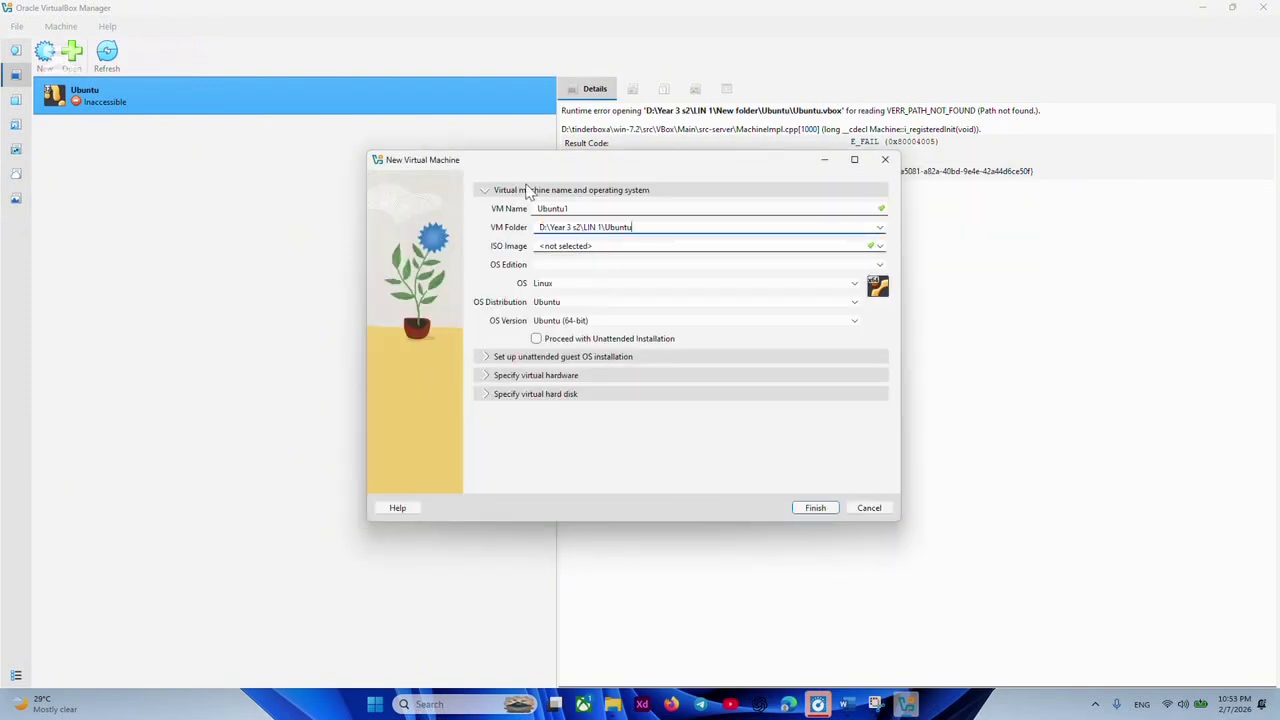
Choose ubuntu-24.04.3-live-server-amd64.iso as the machine's ISO image.
click(879, 250)
click(880, 248)
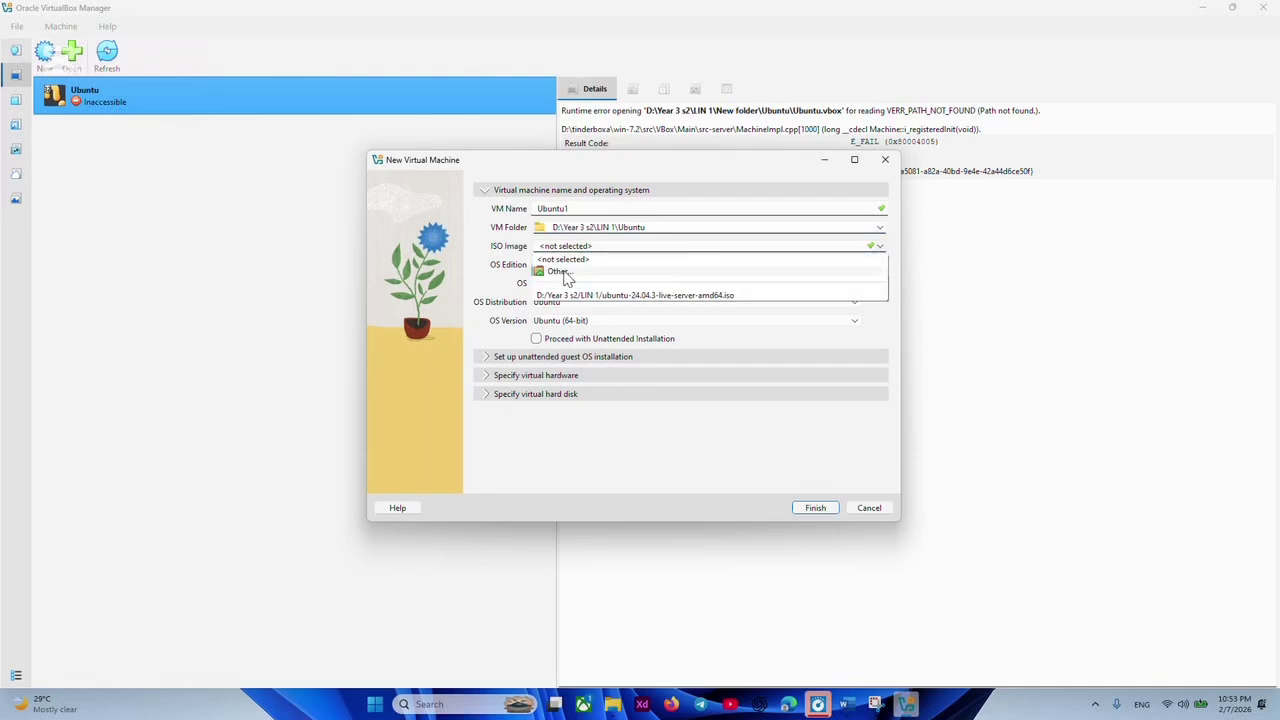
click(557, 273)
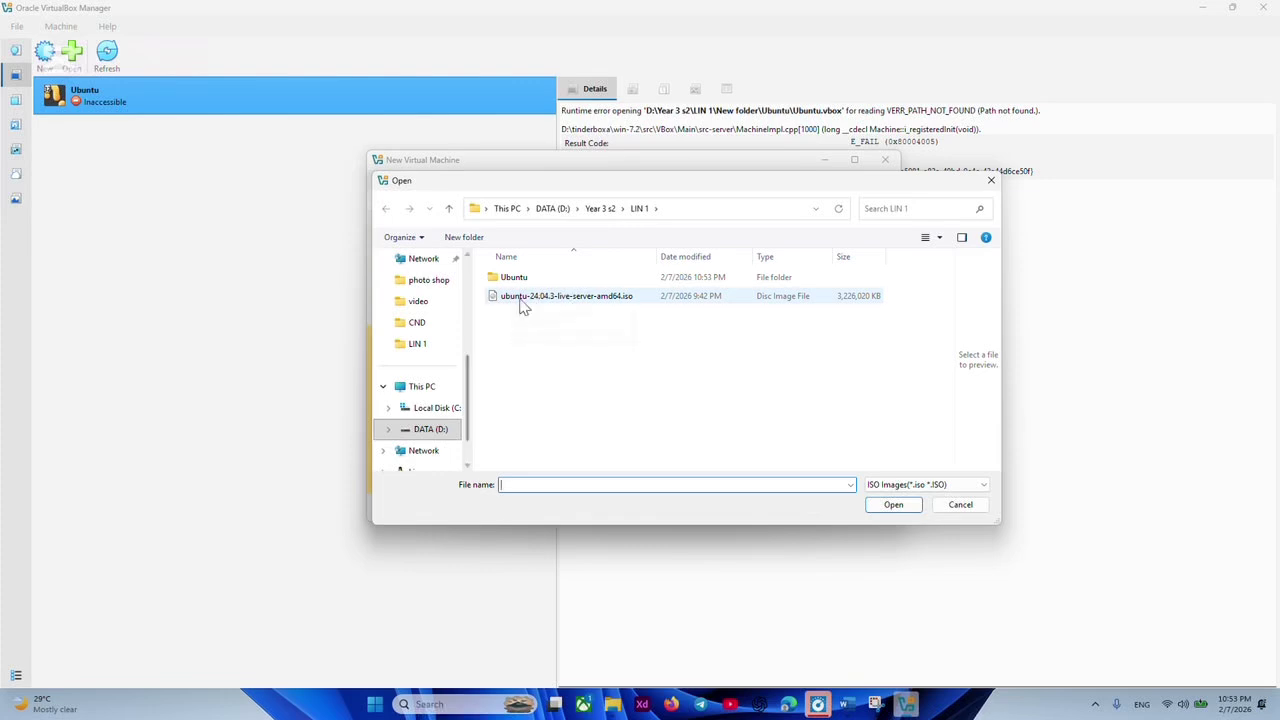
click(565, 300)
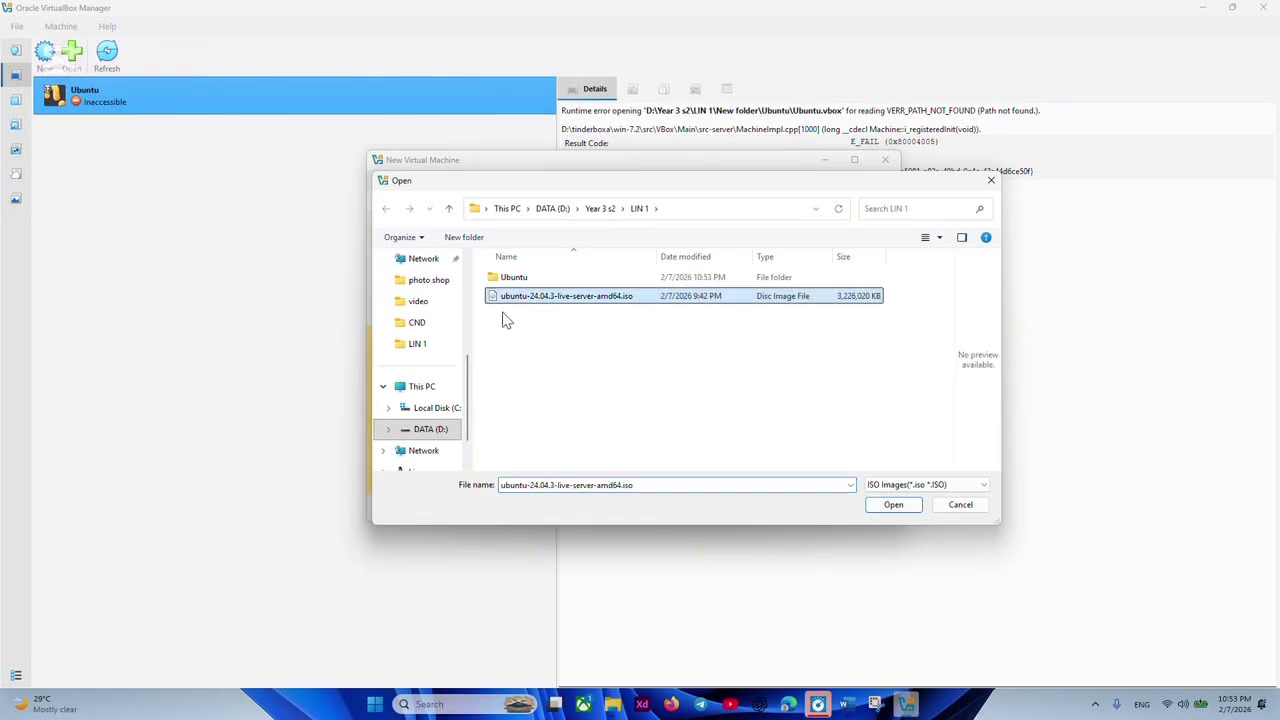
click(905, 506)
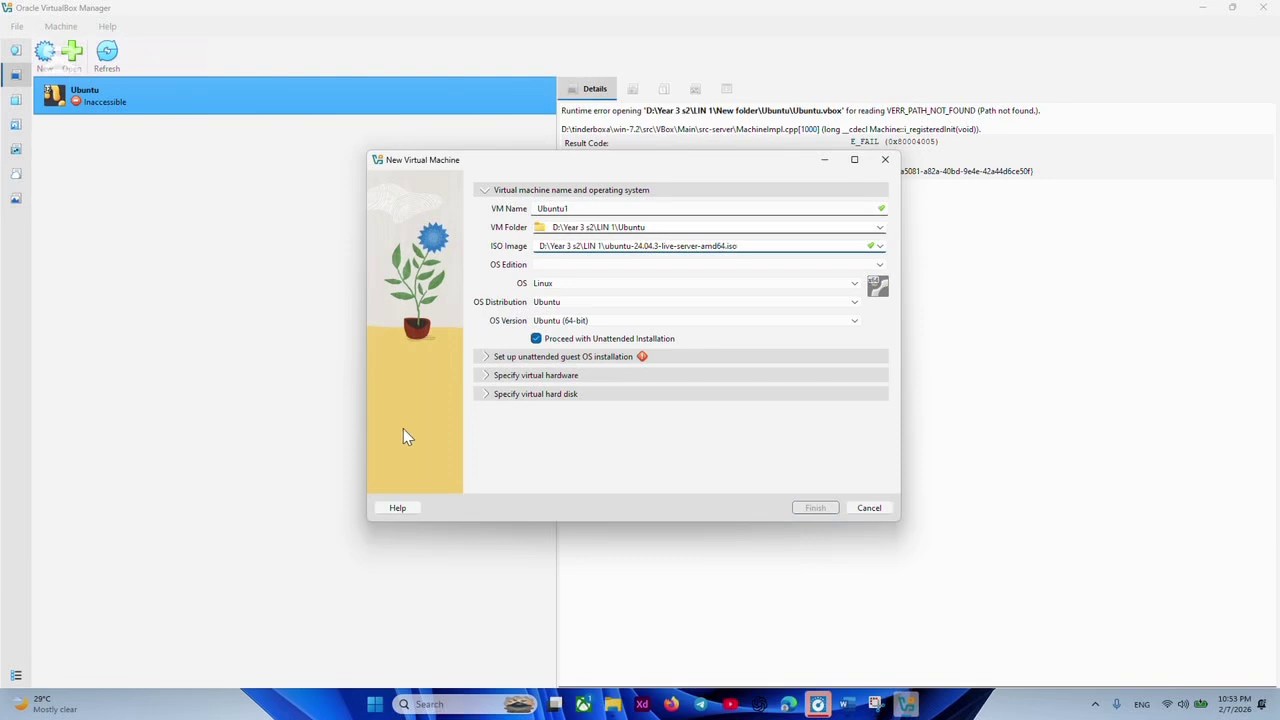
Disable unattended installation, create Ubuntu1, and view the inaccessible Ubuntu entry.
click(537, 340)
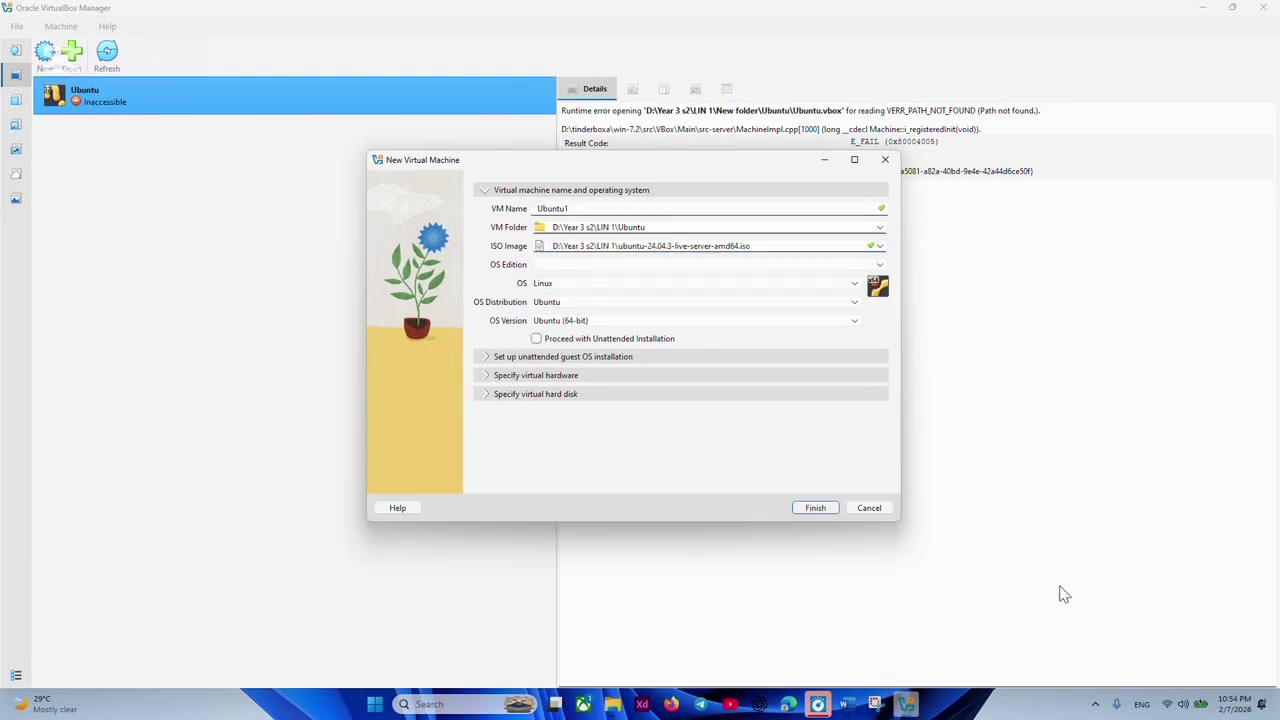
click(815, 508)
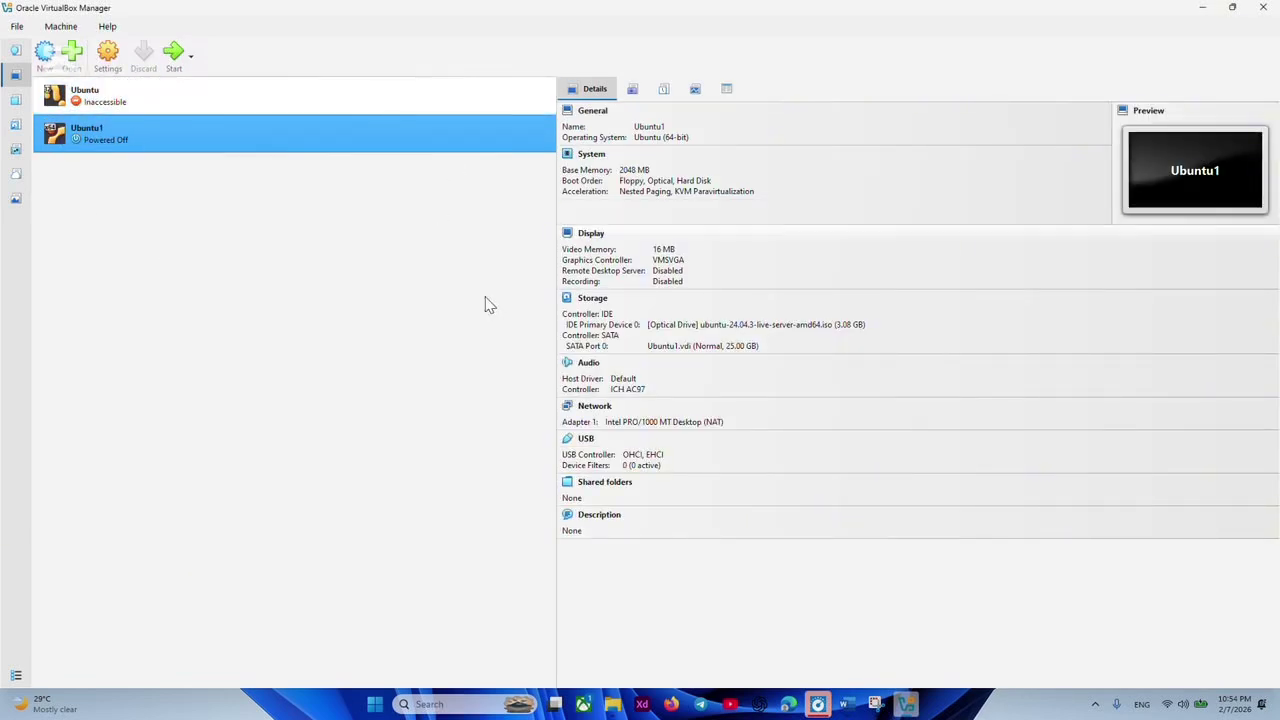
click(194, 109)
Start Ubuntu1 from its context menu using Start with GUI.
click(171, 120)
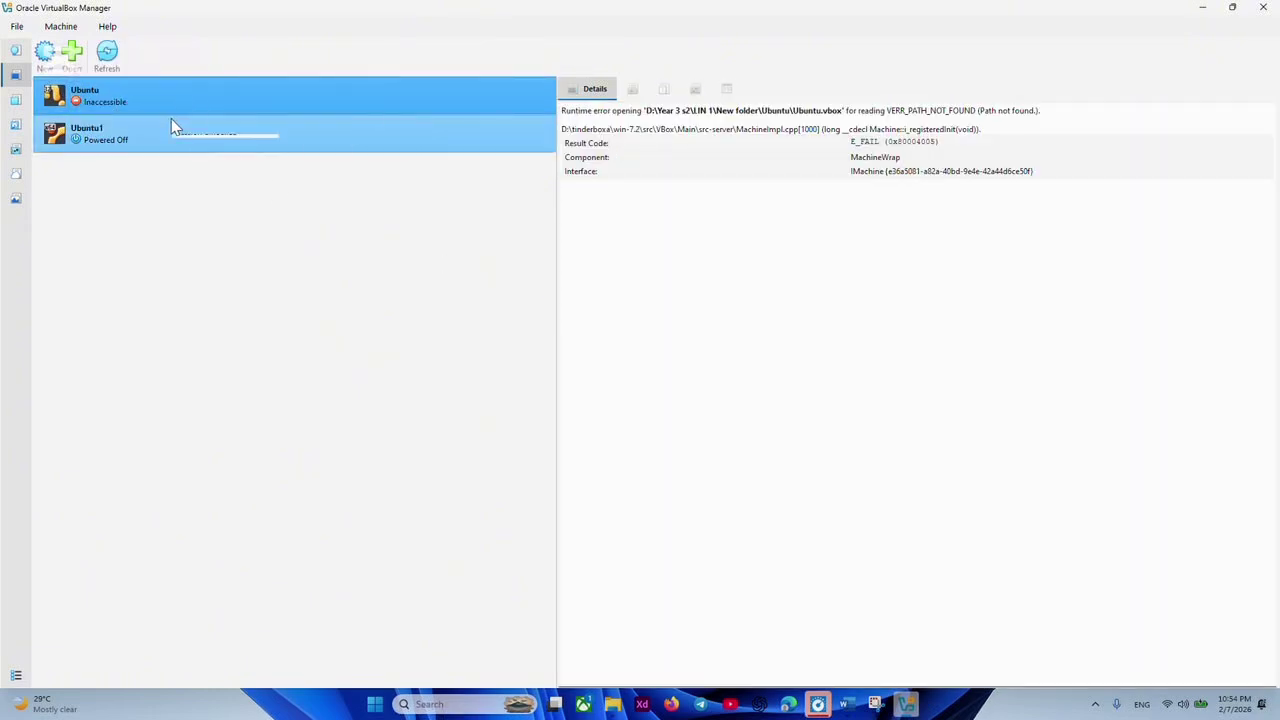
right_click(107, 140)
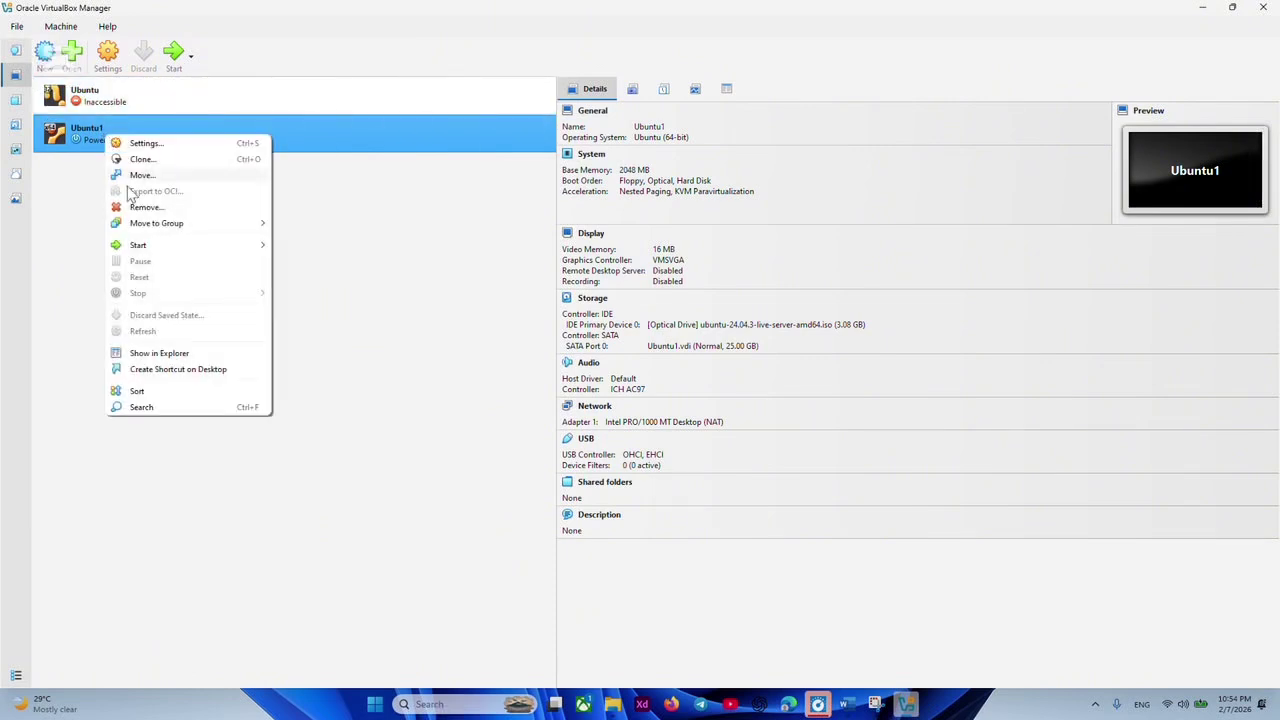
mouse_move(141, 248)
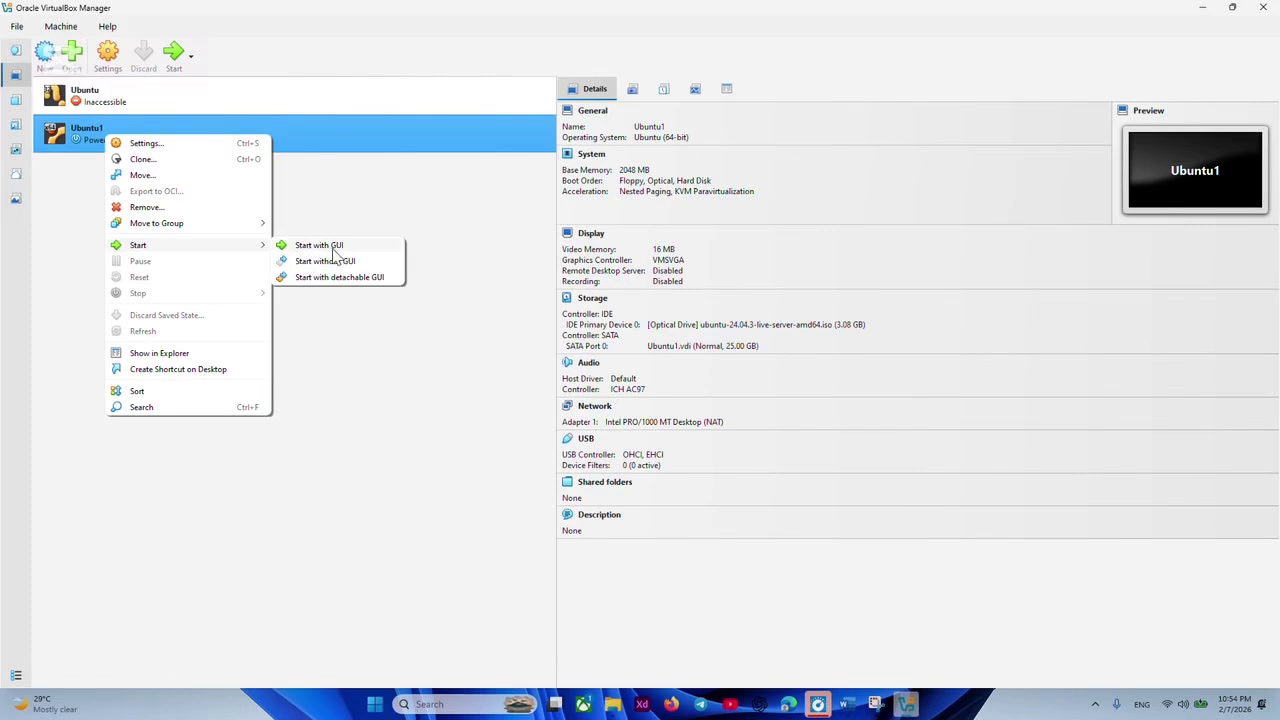
click(334, 248)
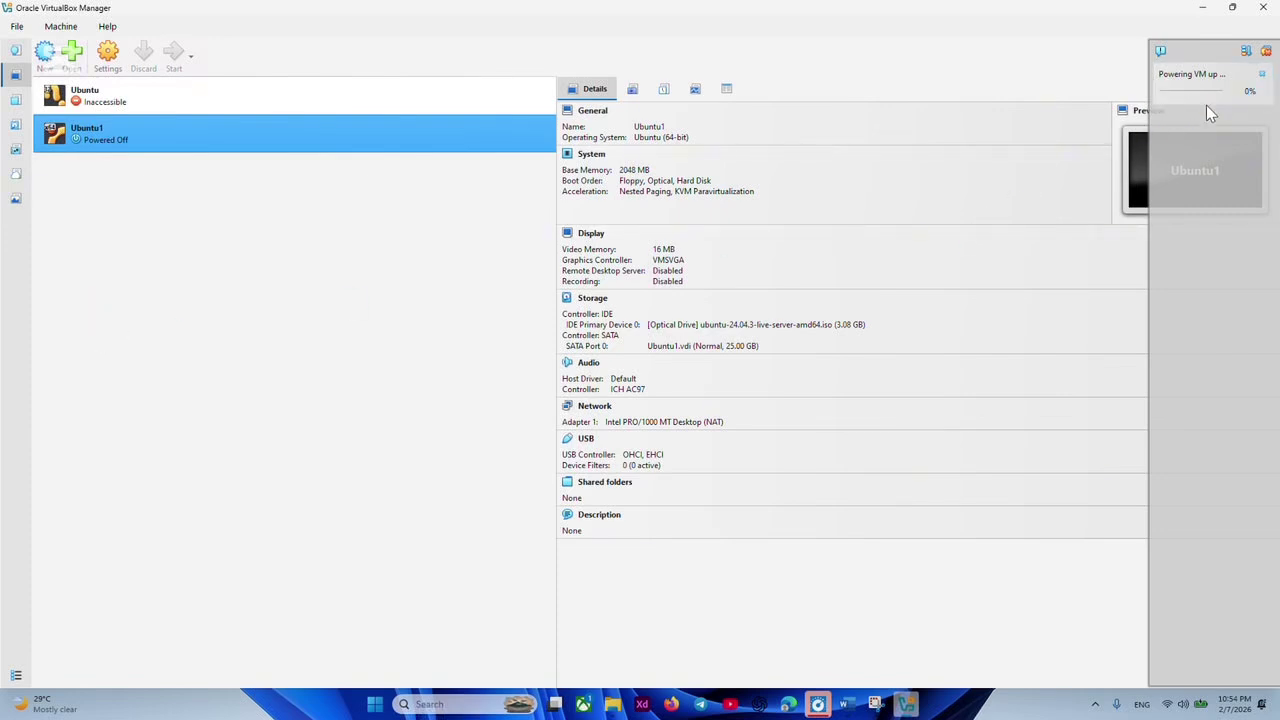
Remove the inaccessible Ubuntu entry from the machine list via its context menu.
click(84, 95)
right_click(90, 94)
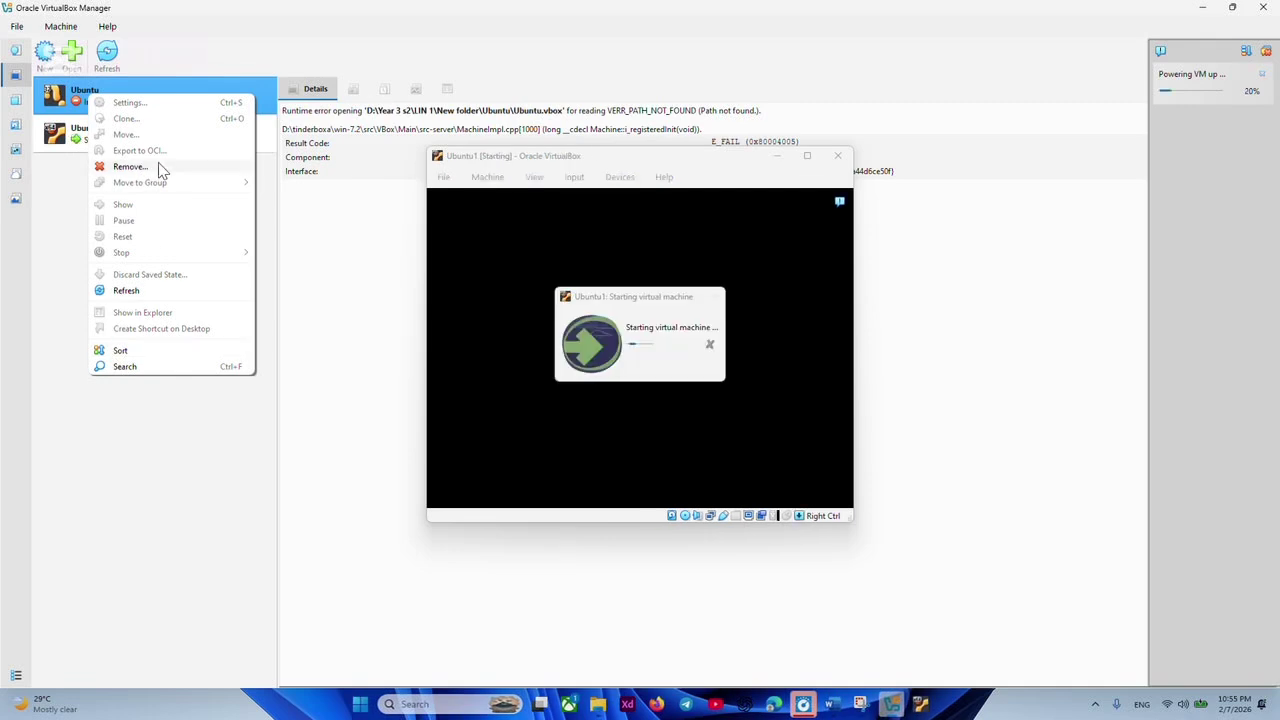
click(130, 166)
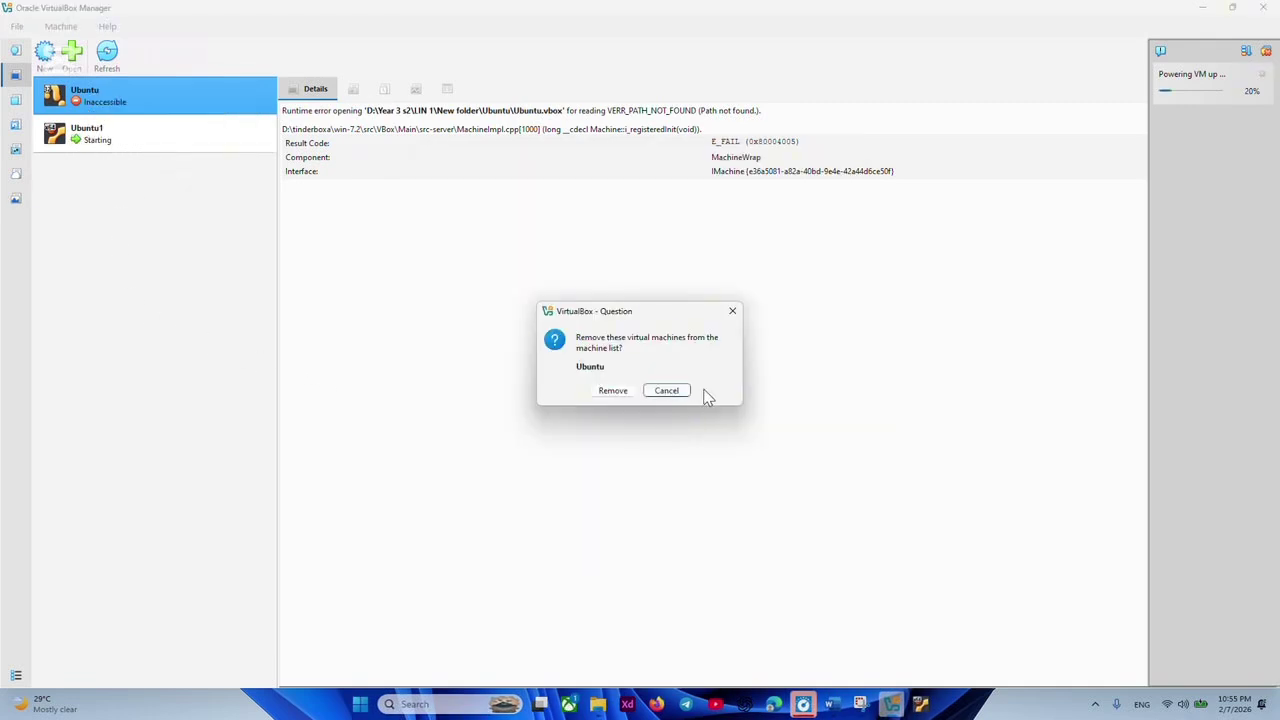
click(610, 391)
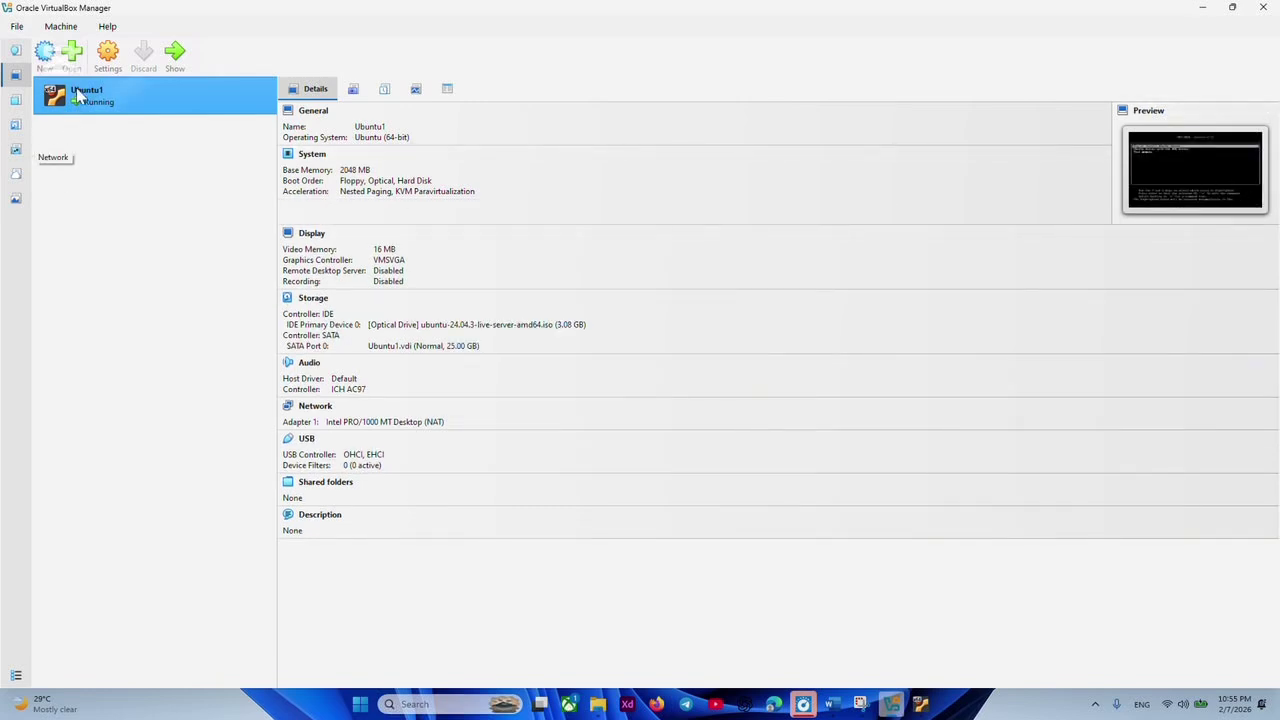
Show the running Ubuntu1 window maximised and capture input at the installer language screen.
double_click(1133, 180)
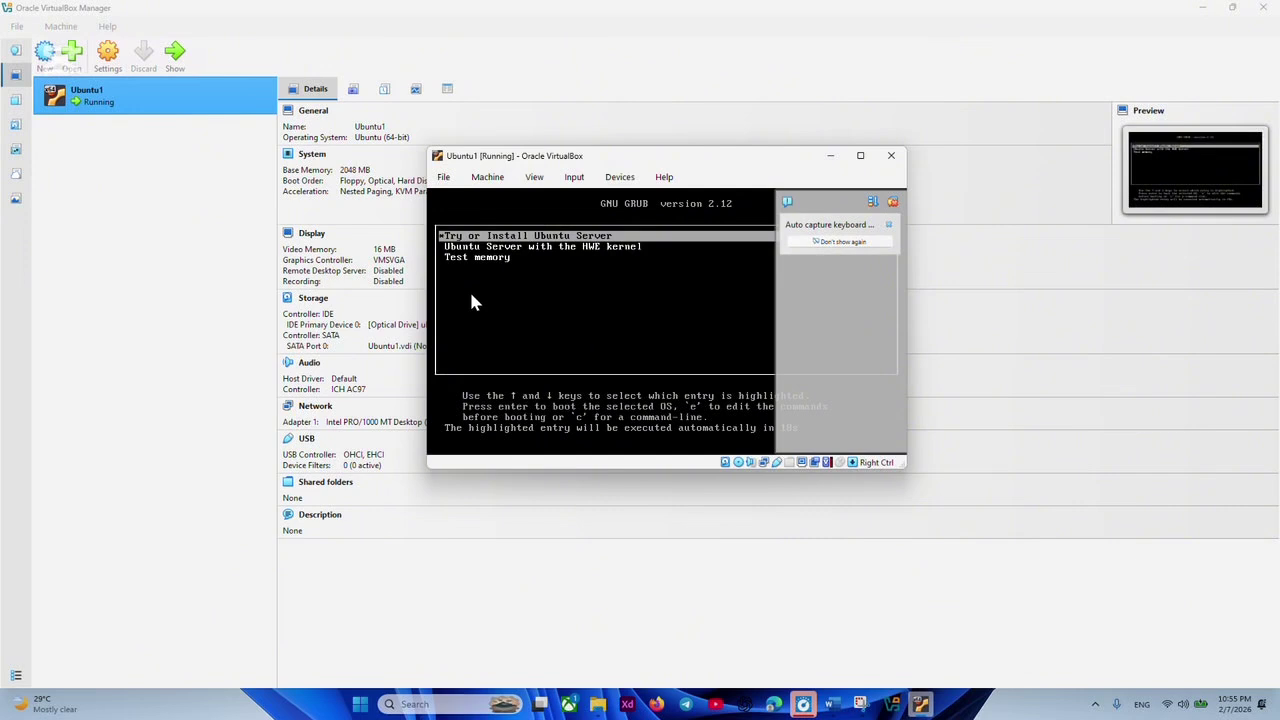
click(565, 36)
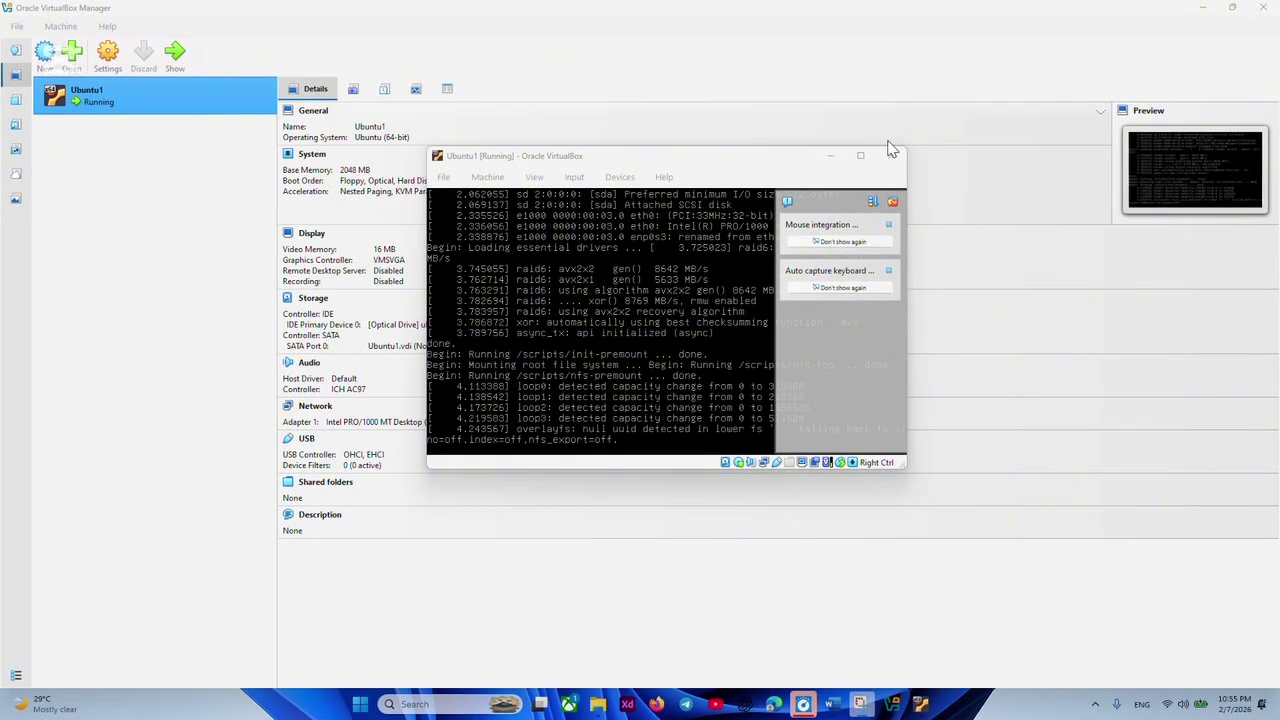
click(860, 155)
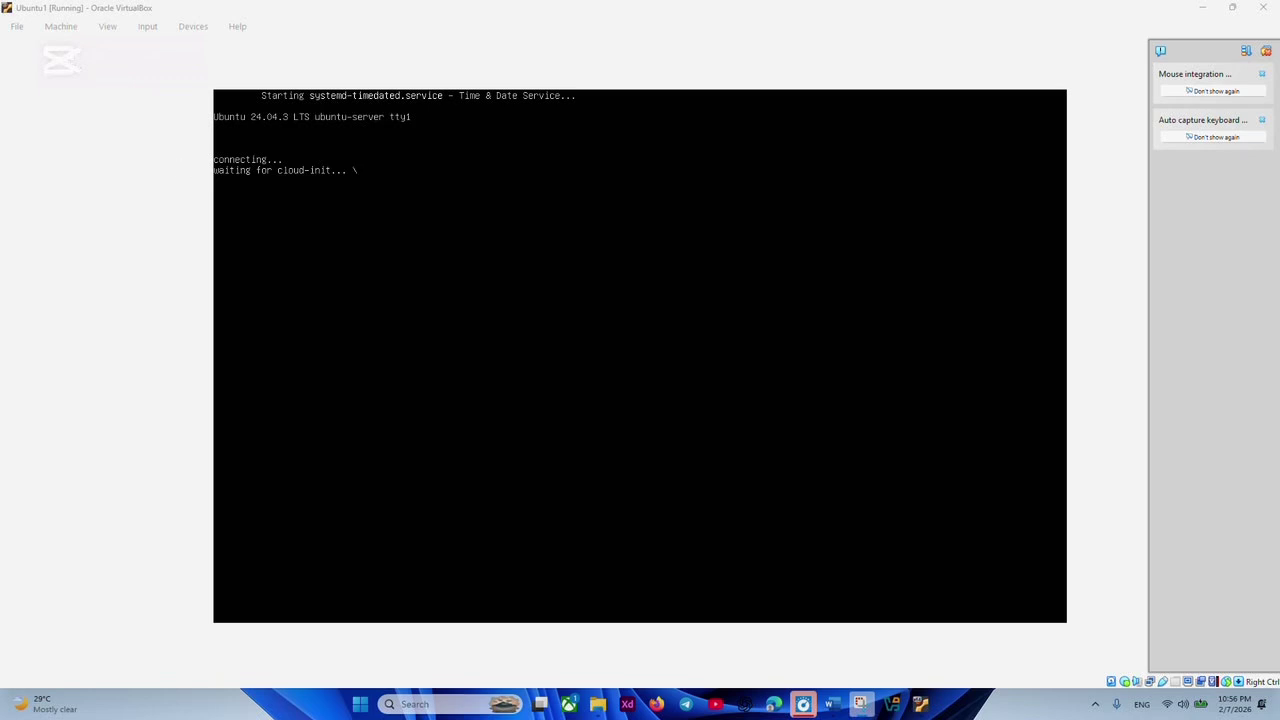
click(215, 224)
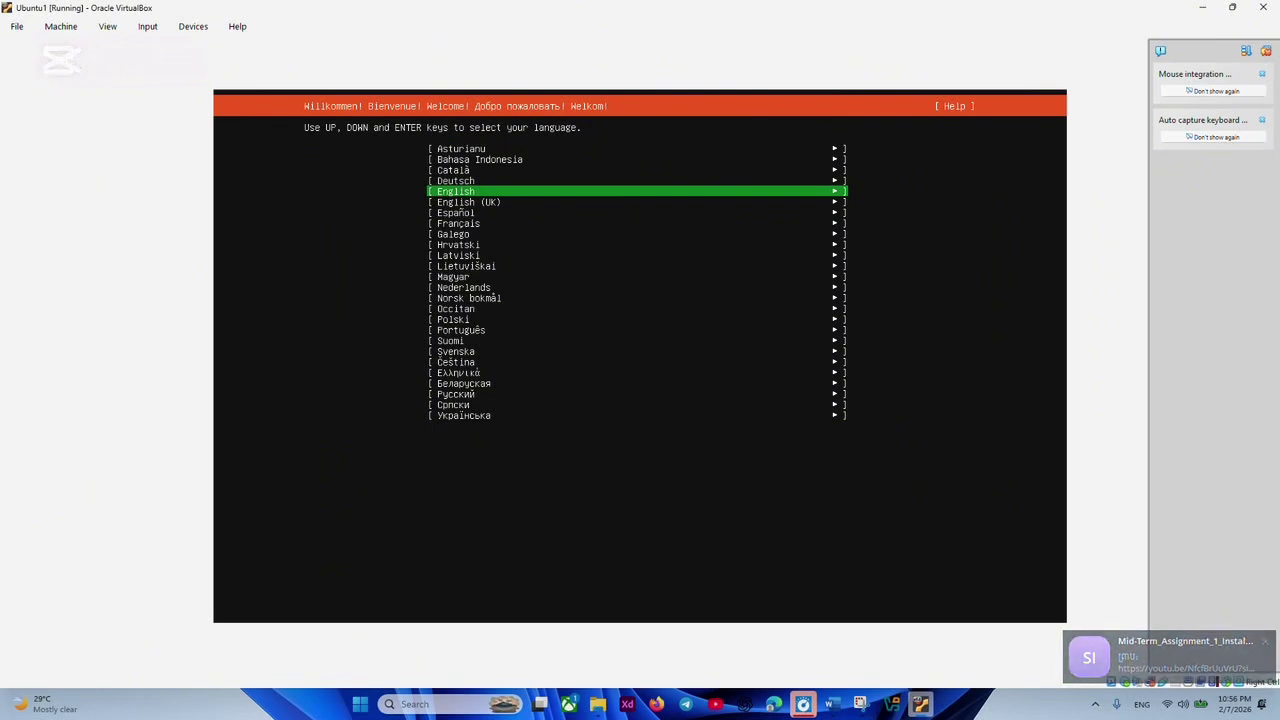
Accept English, English (US) keyboard, standard Ubuntu Server type, and default DHCP network settings.
key(Return)
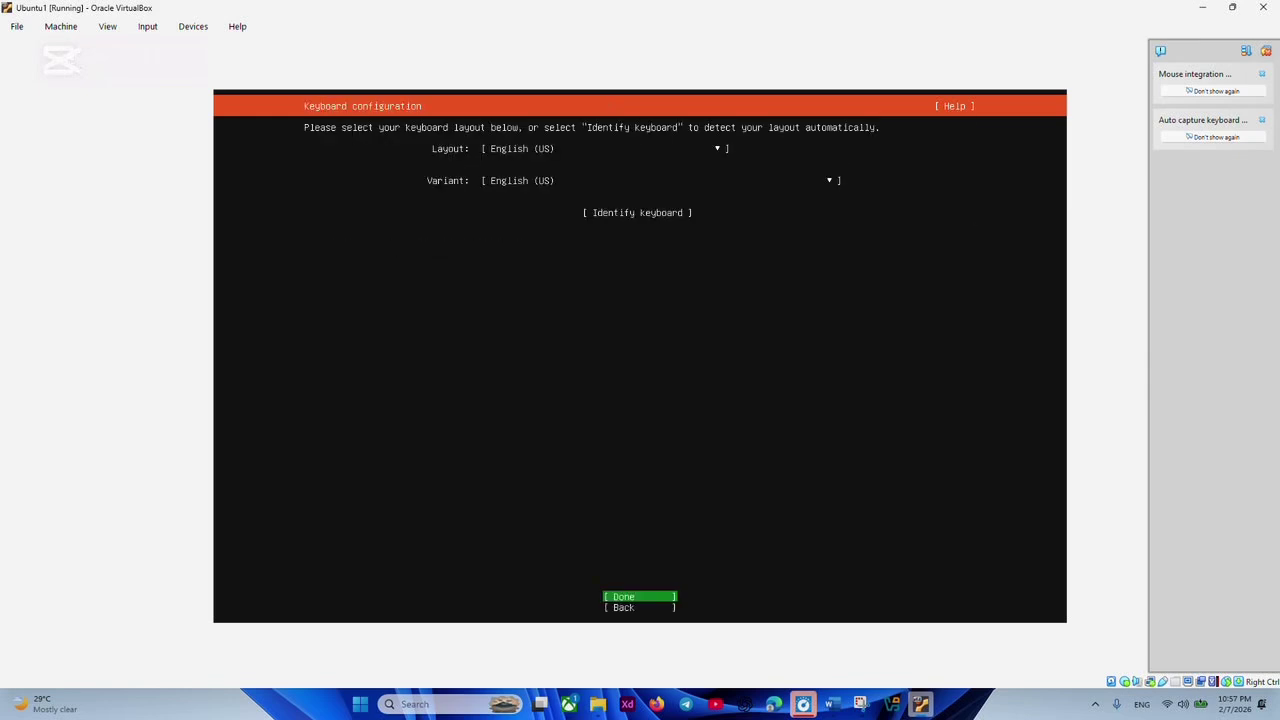
key(Return)
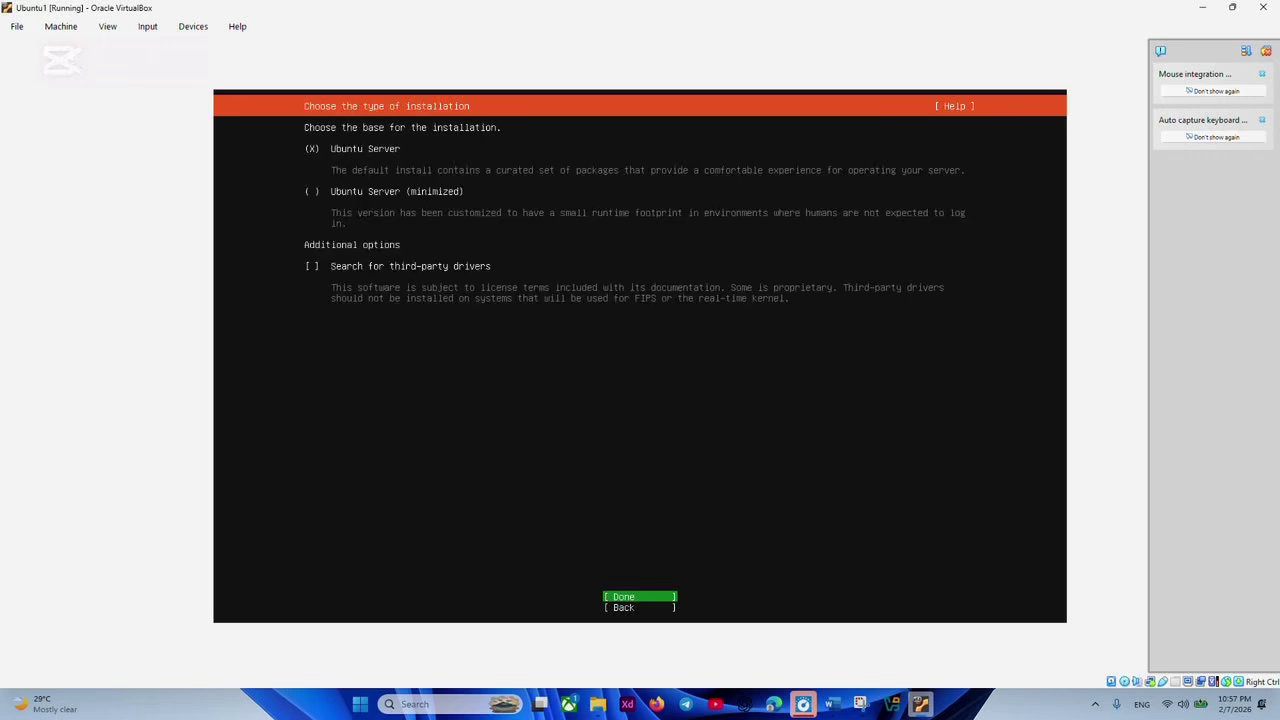
key(Return)
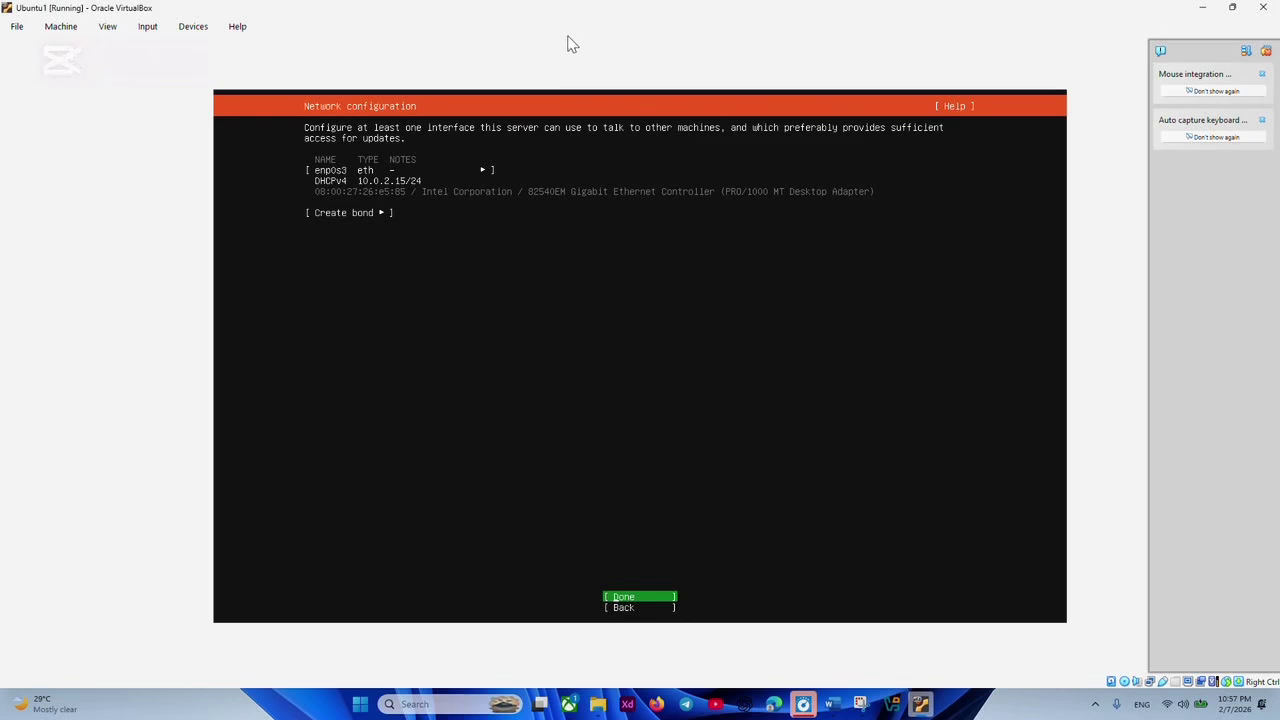
key(super+shift+s)
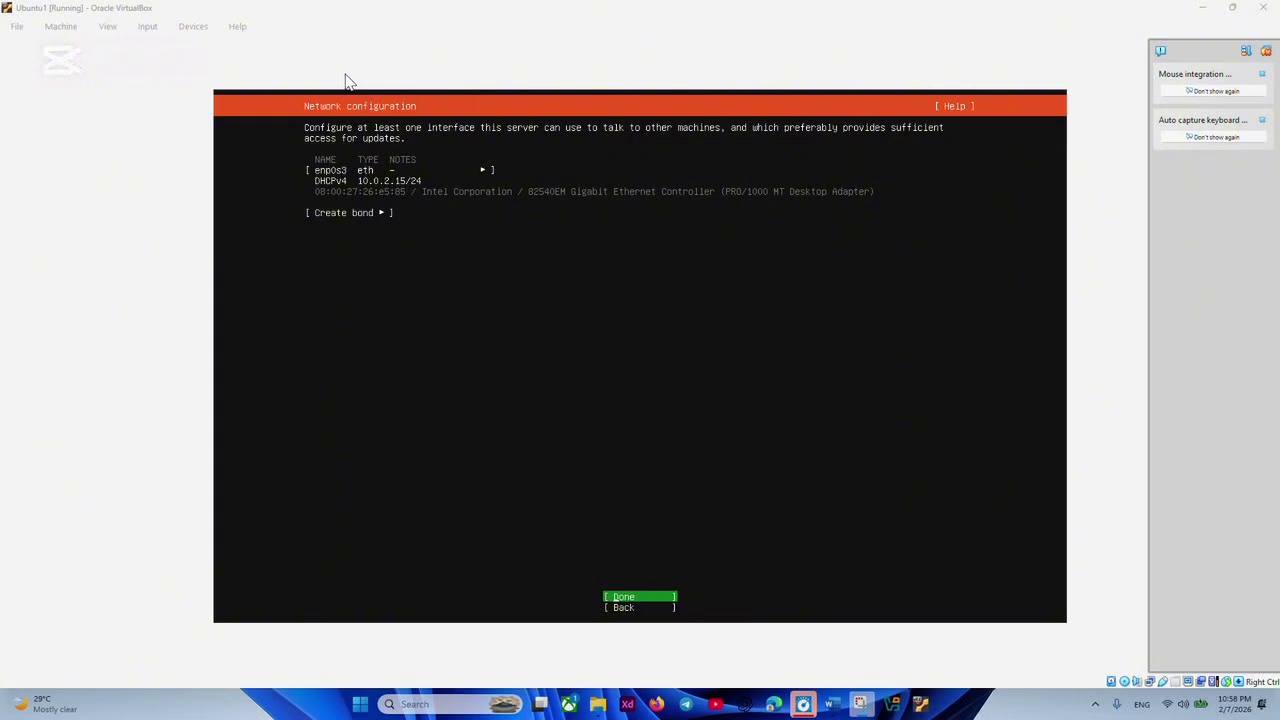
click(549, 45)
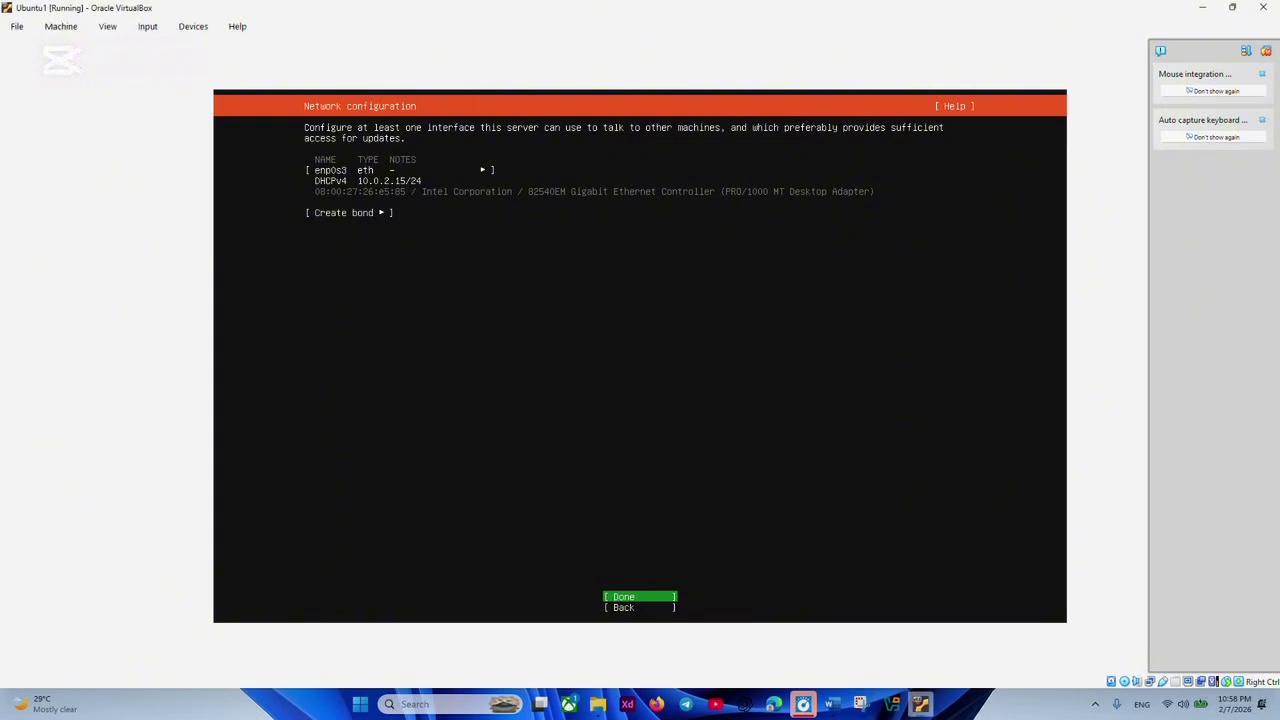
key(Return)
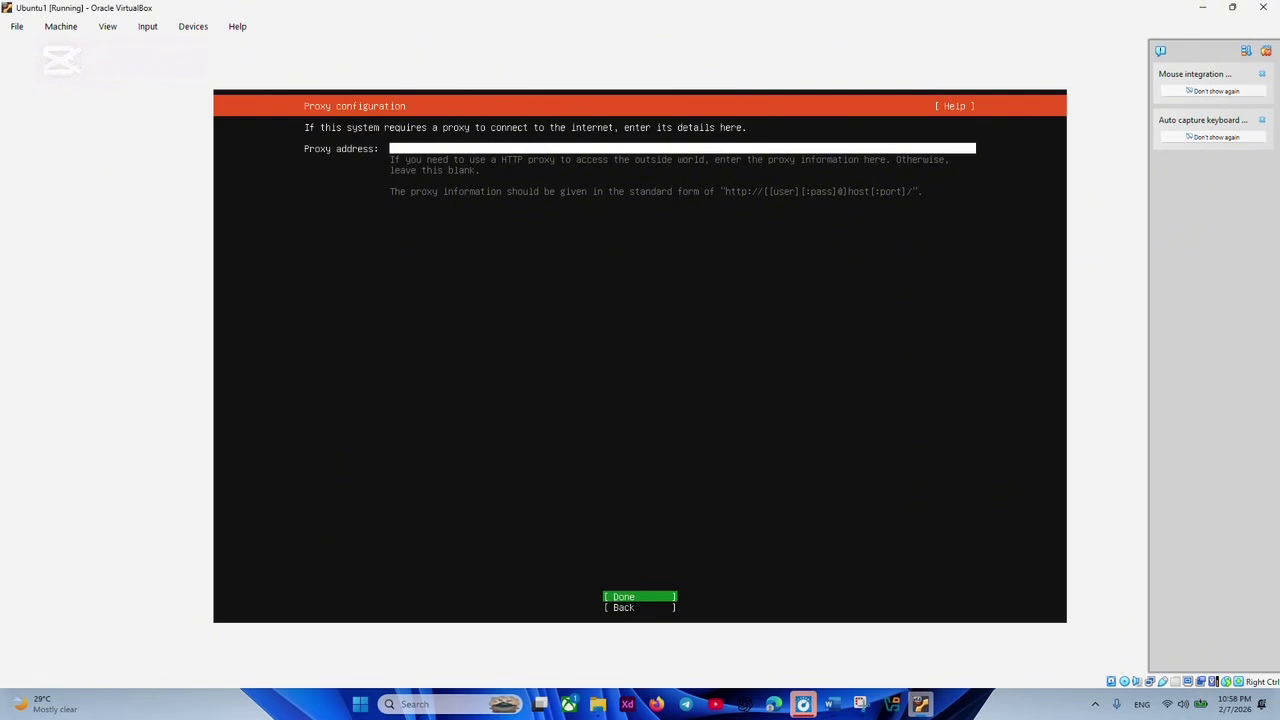
Continue with no proxy set and accept the tested Ubuntu archive mirror.
key(Return)
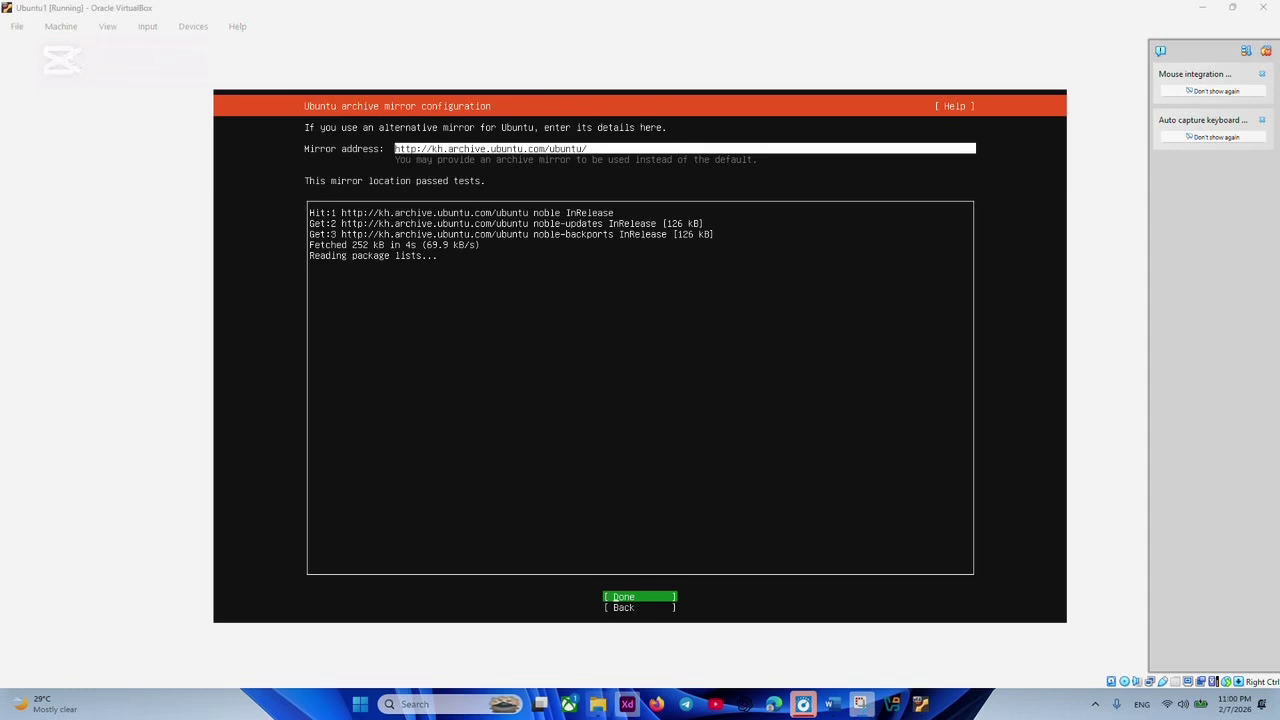
click(652, 590)
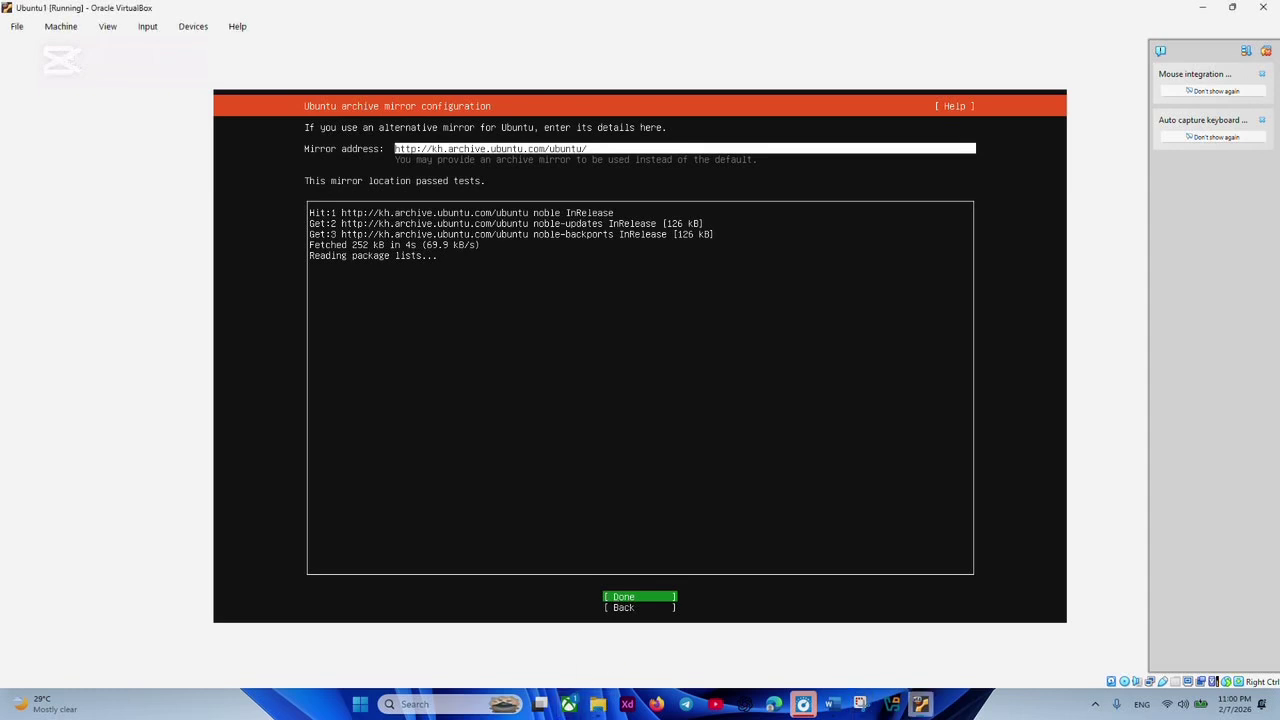
key(Return)
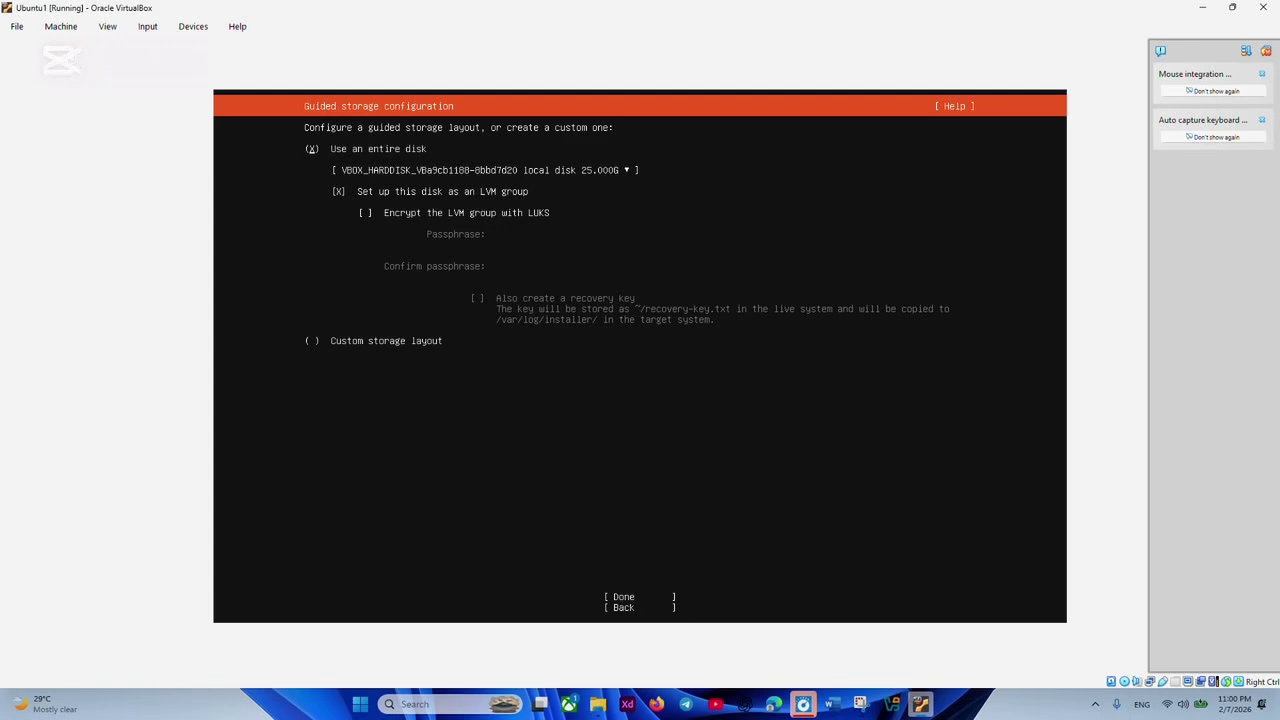
Choose the guided entire-disk LVM layout on the 25 GB disk, accept the summary, and select Continue.
click(485, 170)
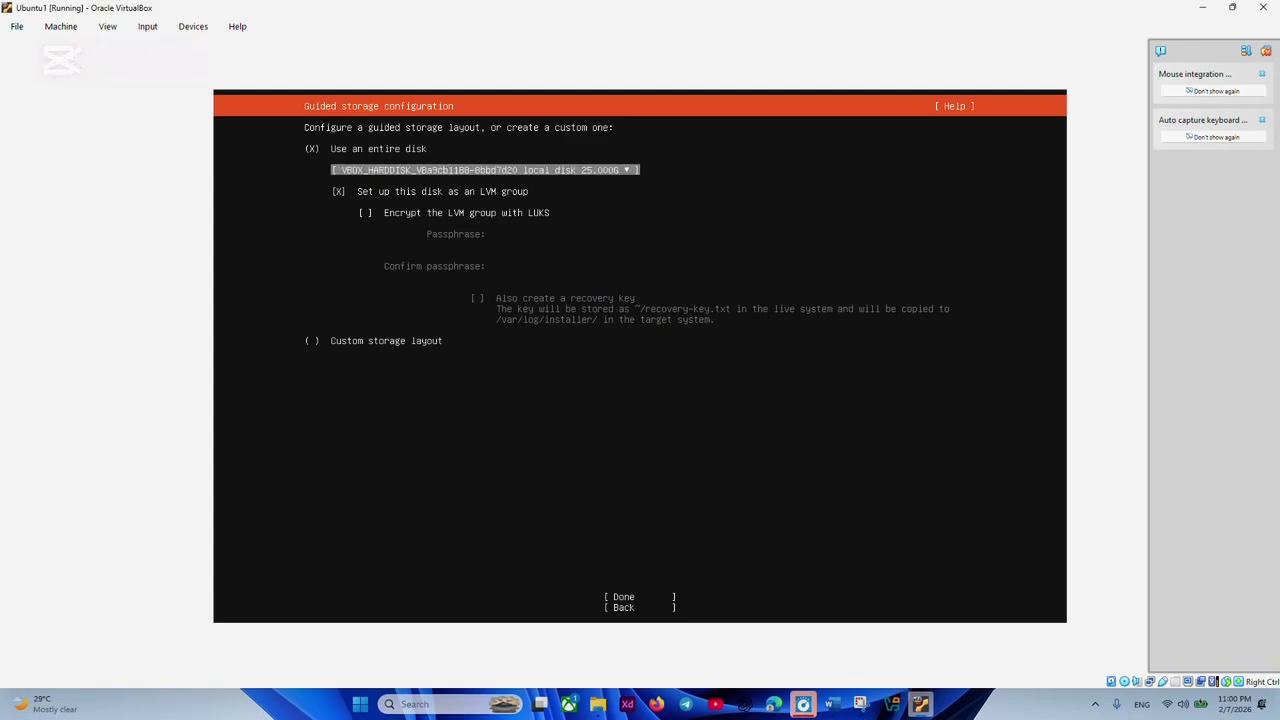
click(312, 148)
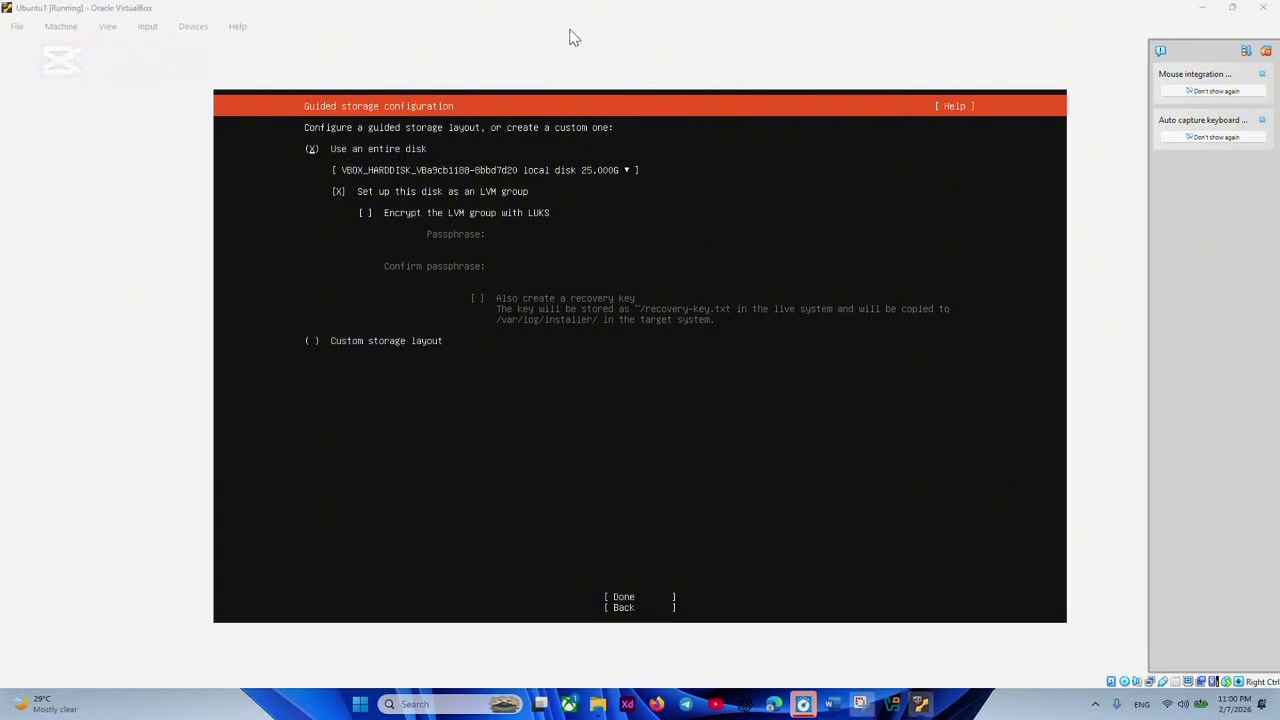
key(Tab)
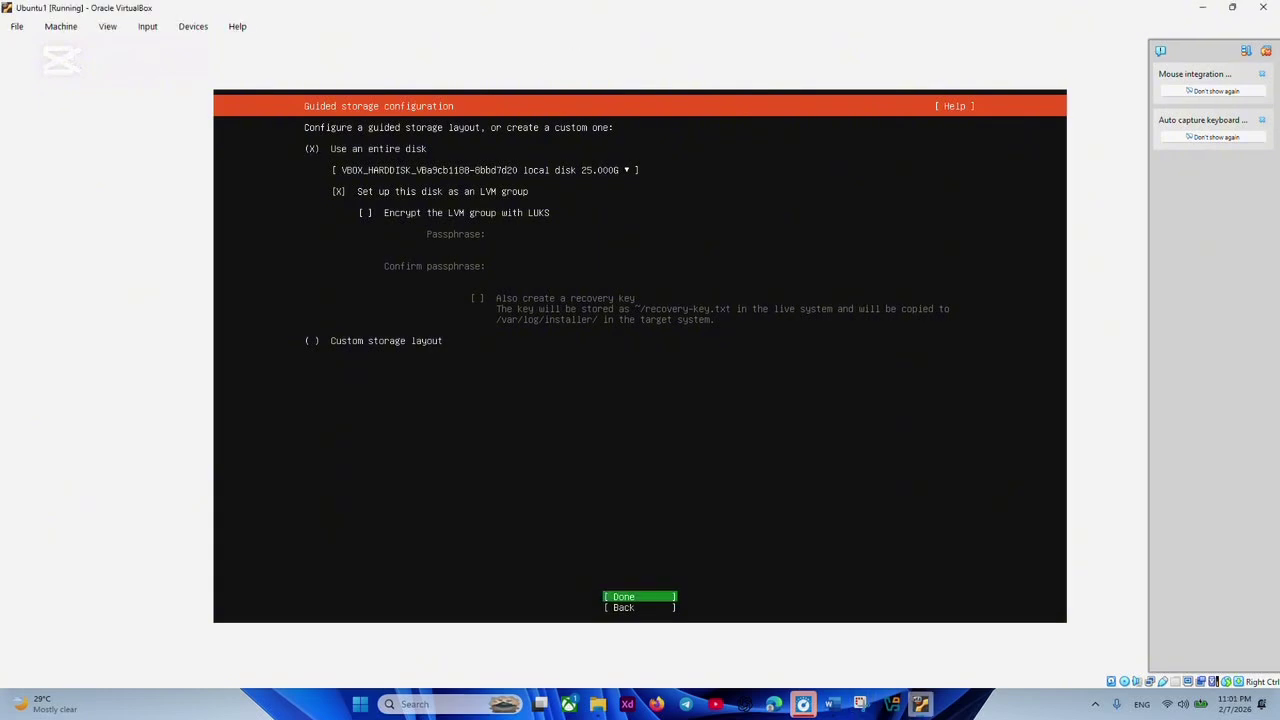
key(Return)
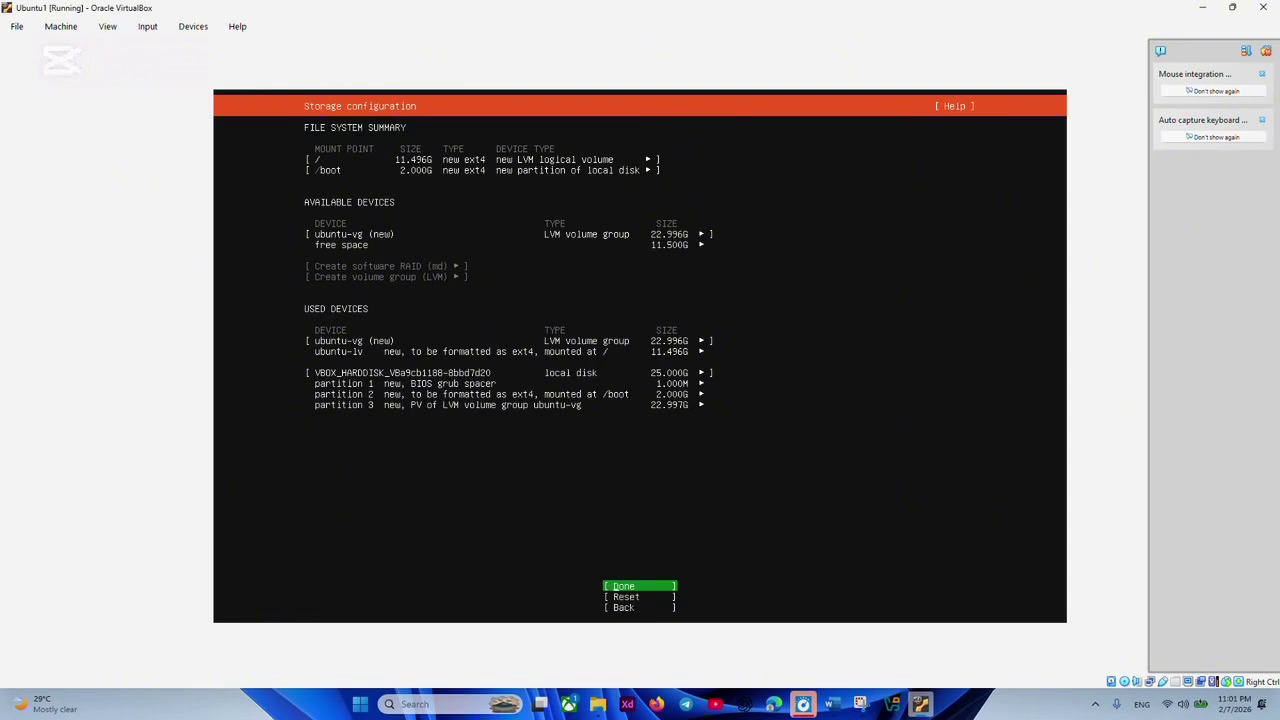
key(Return)
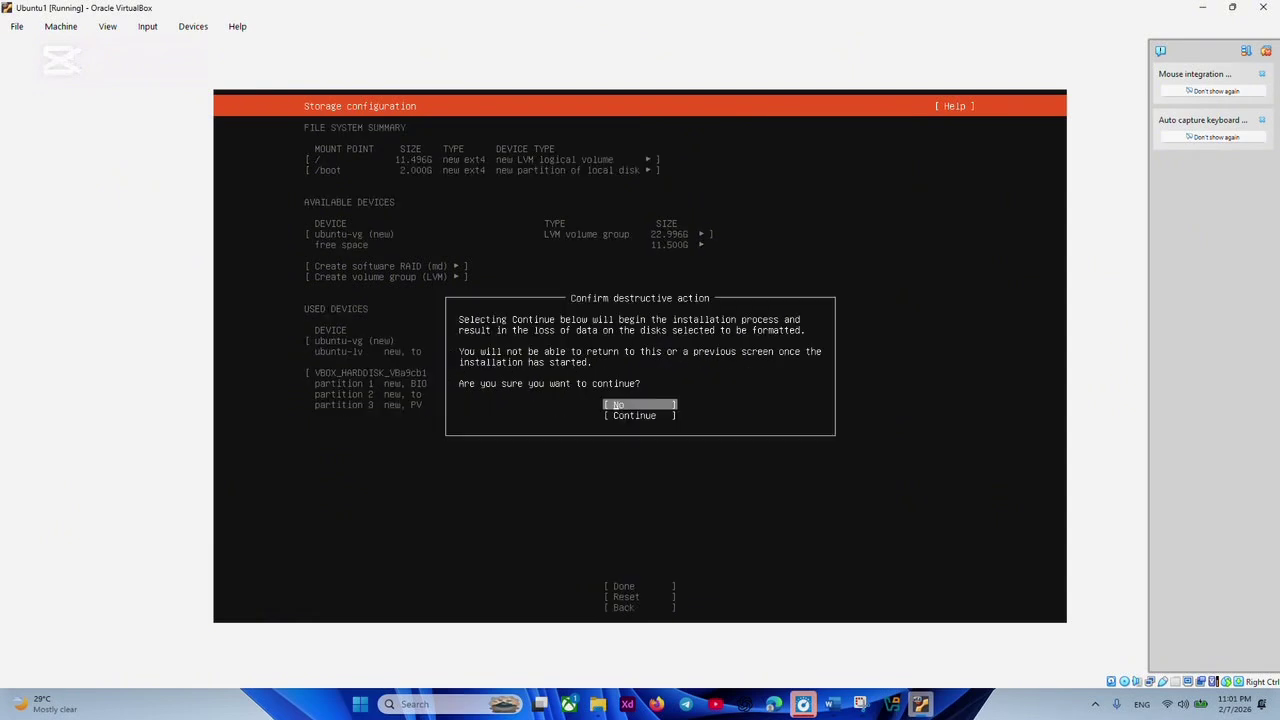
key(Down)
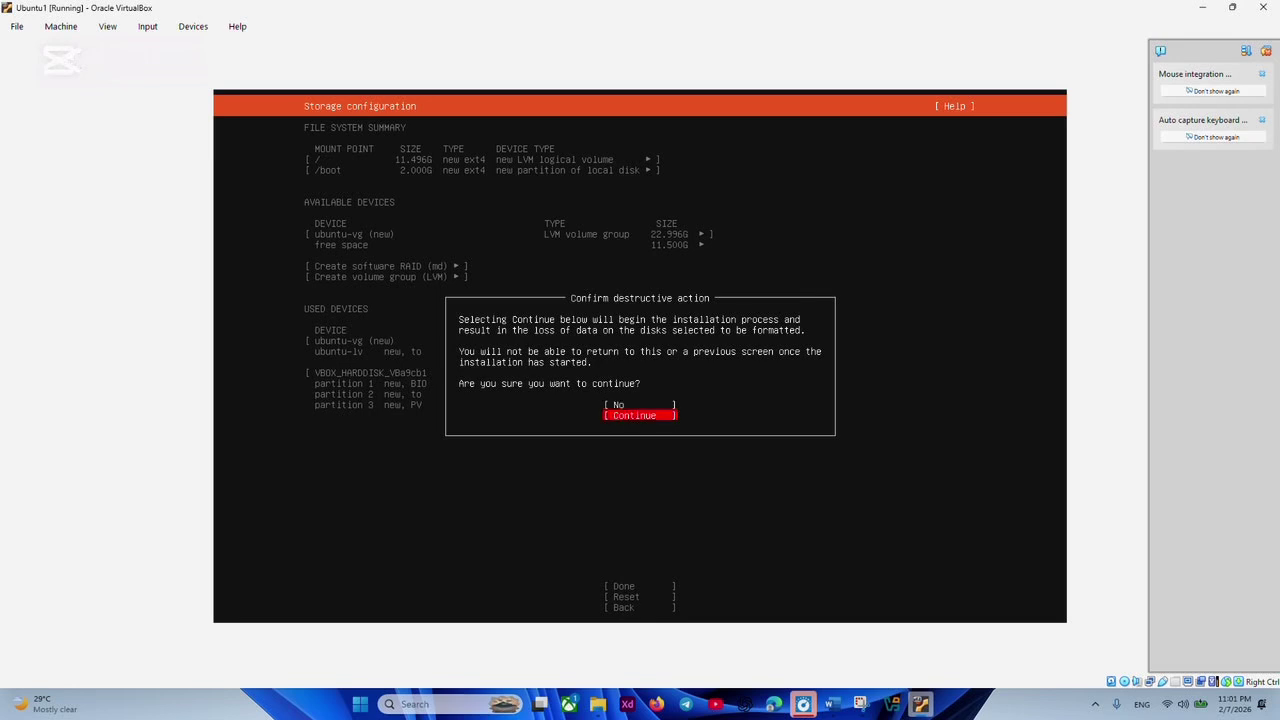
Confirm the disk formatting, then fill the profile form with the user's name, server name, username and password.
key(Return)
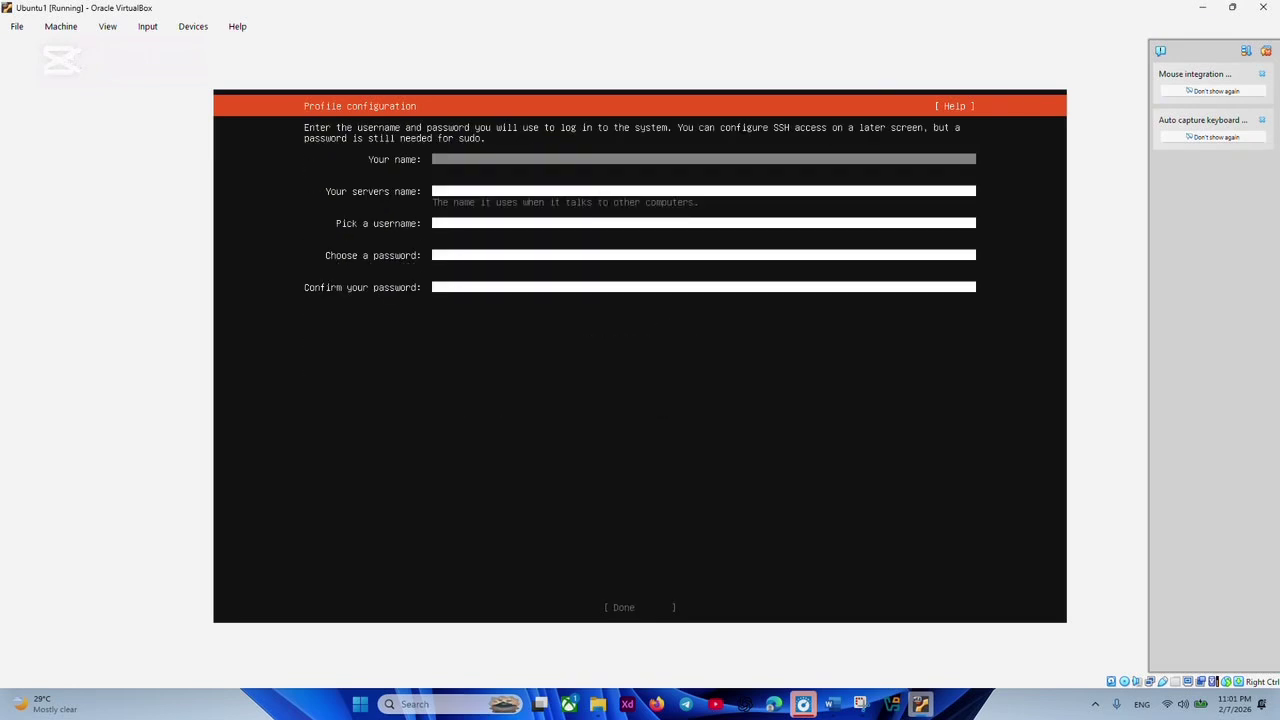
text(Heang Chheakheng)
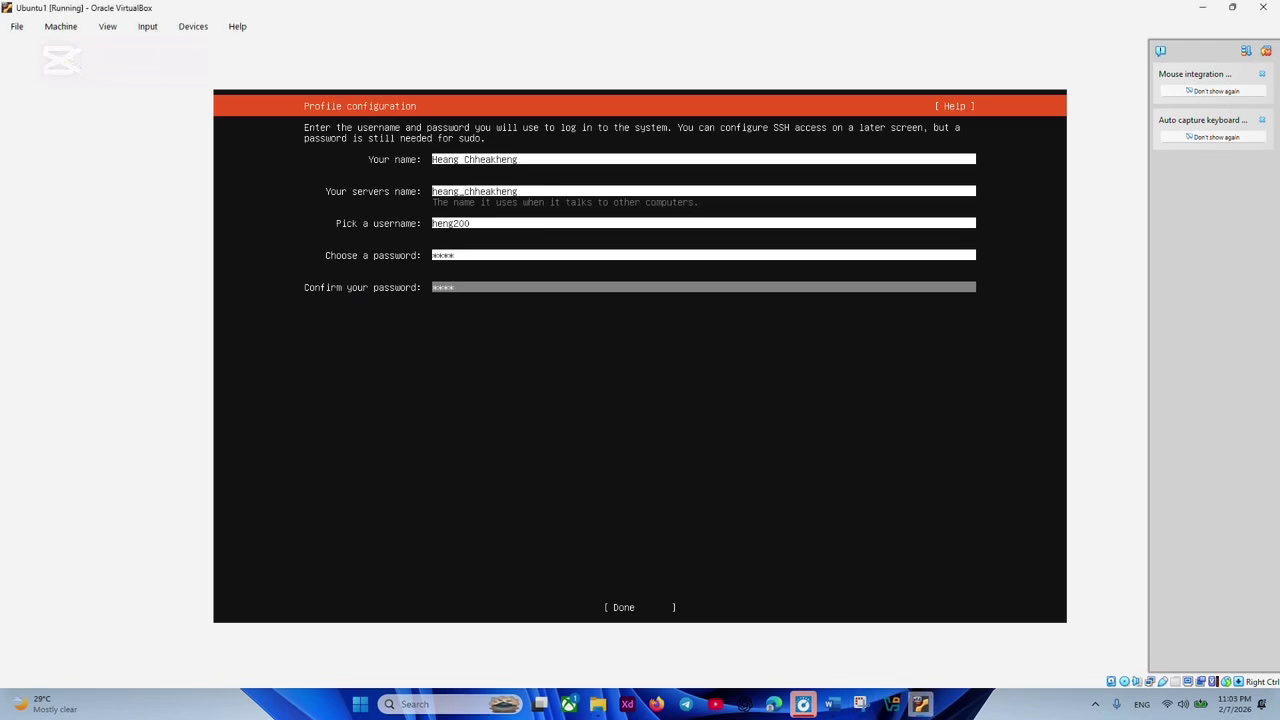
key(Tab)
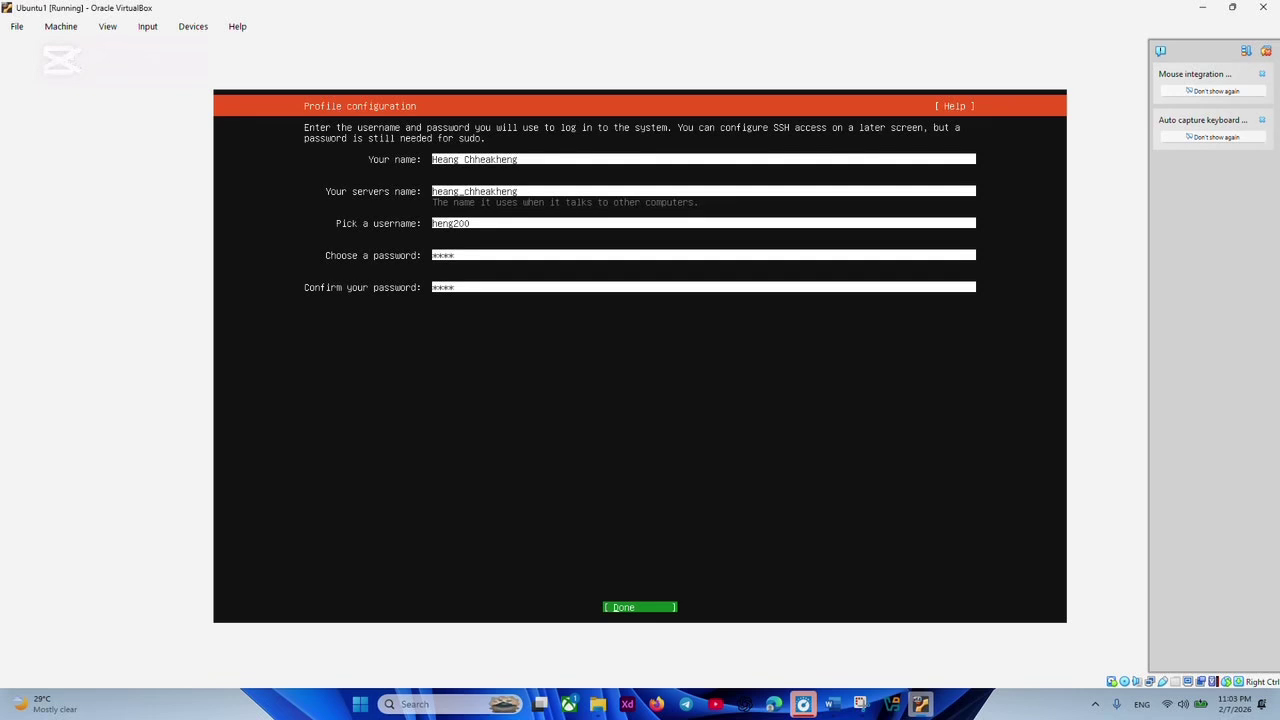
Submit the profile details and skip the Ubuntu Pro upgrade for now.
key(Return)
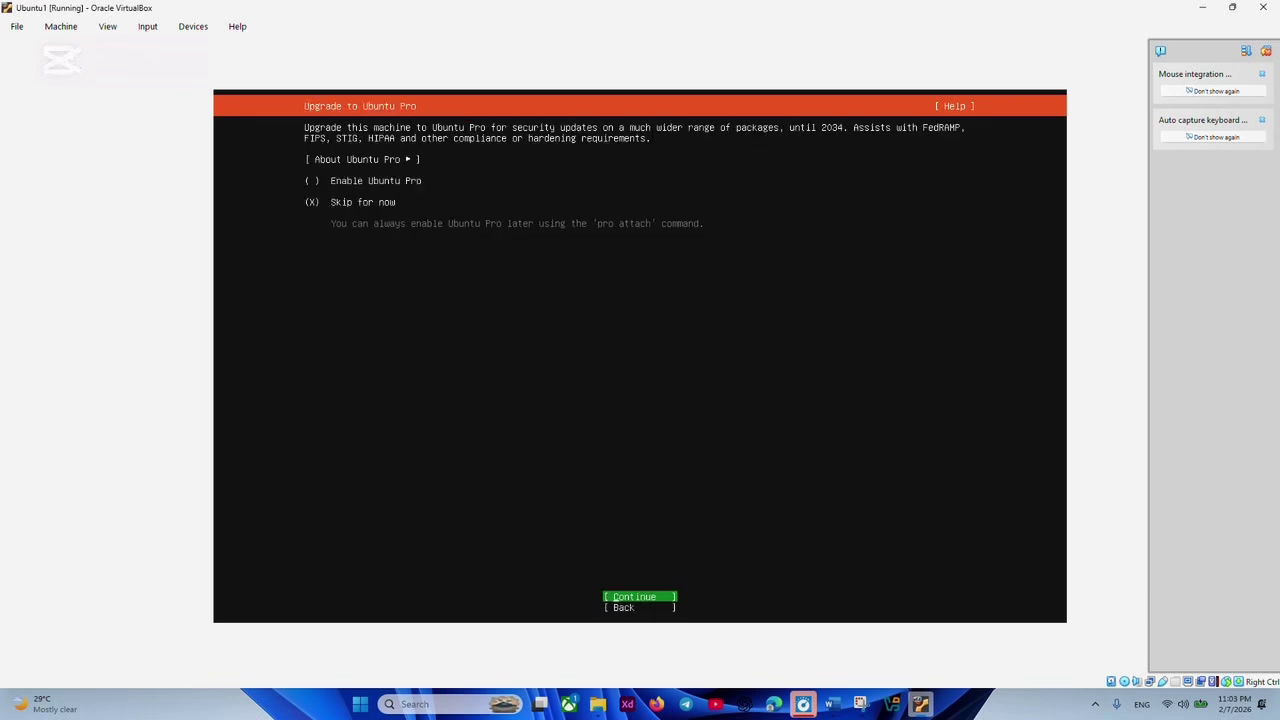
click(569, 28)
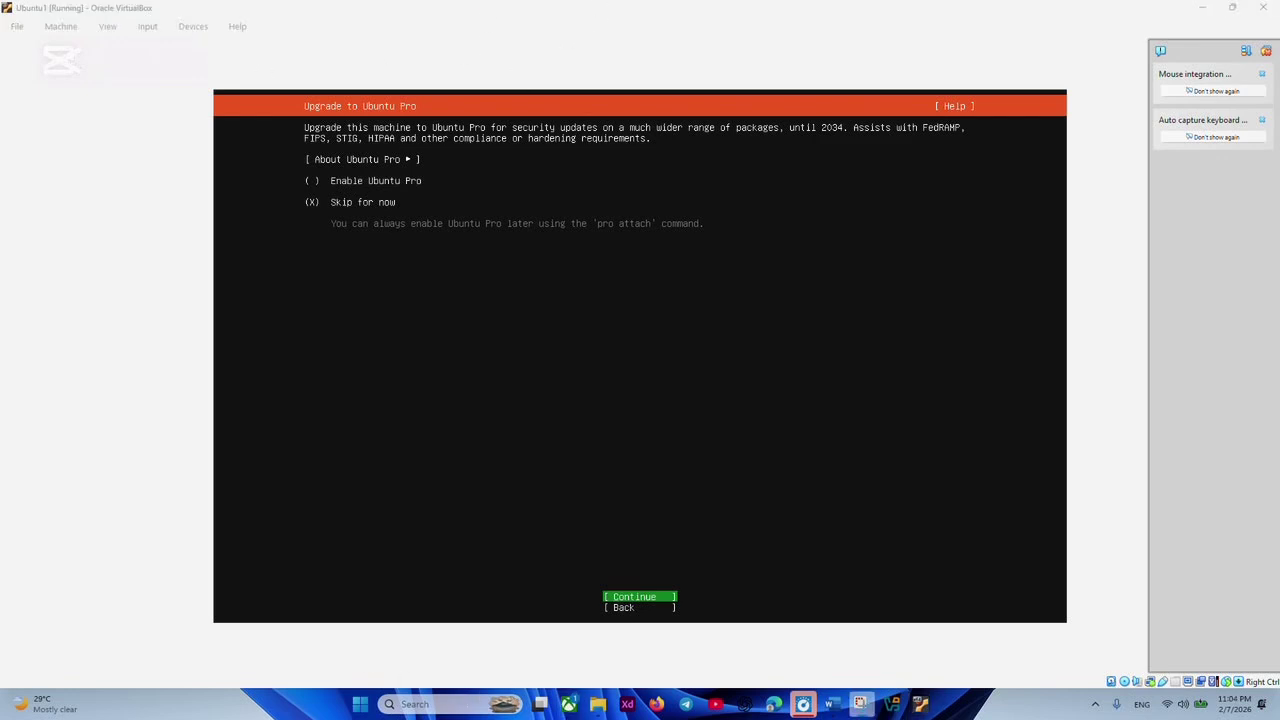
click(640, 400)
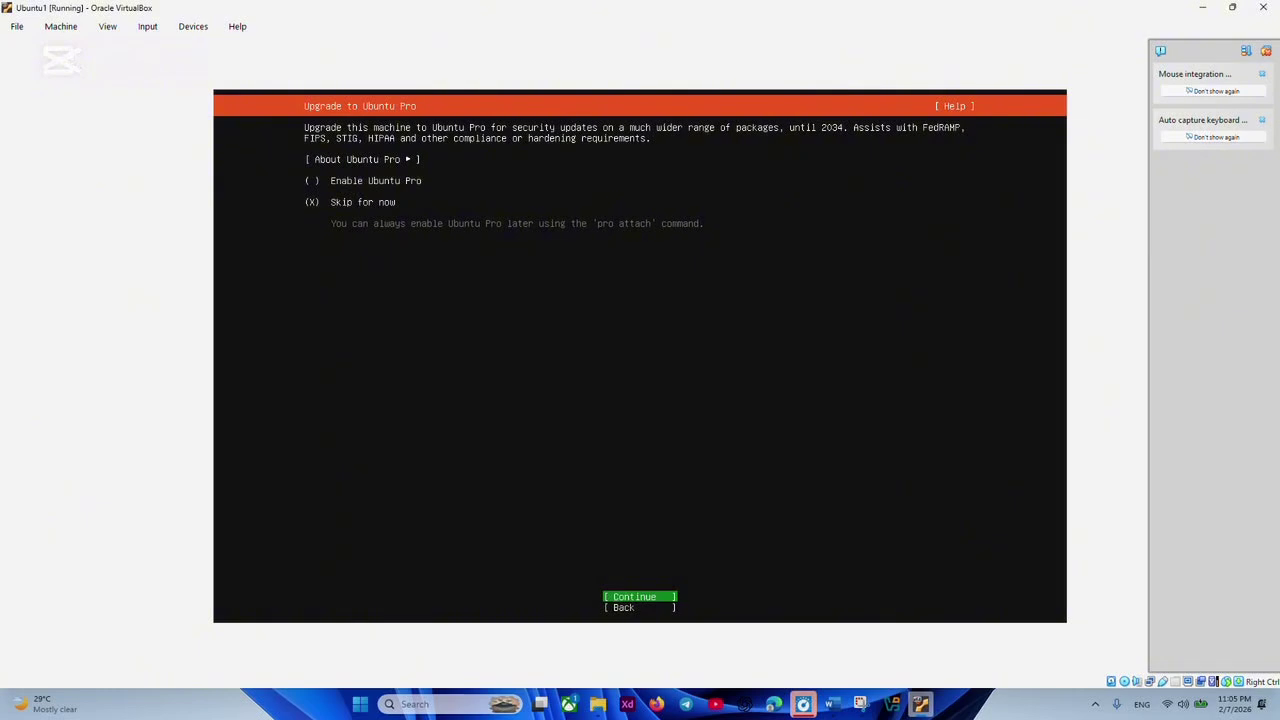
key(Return)
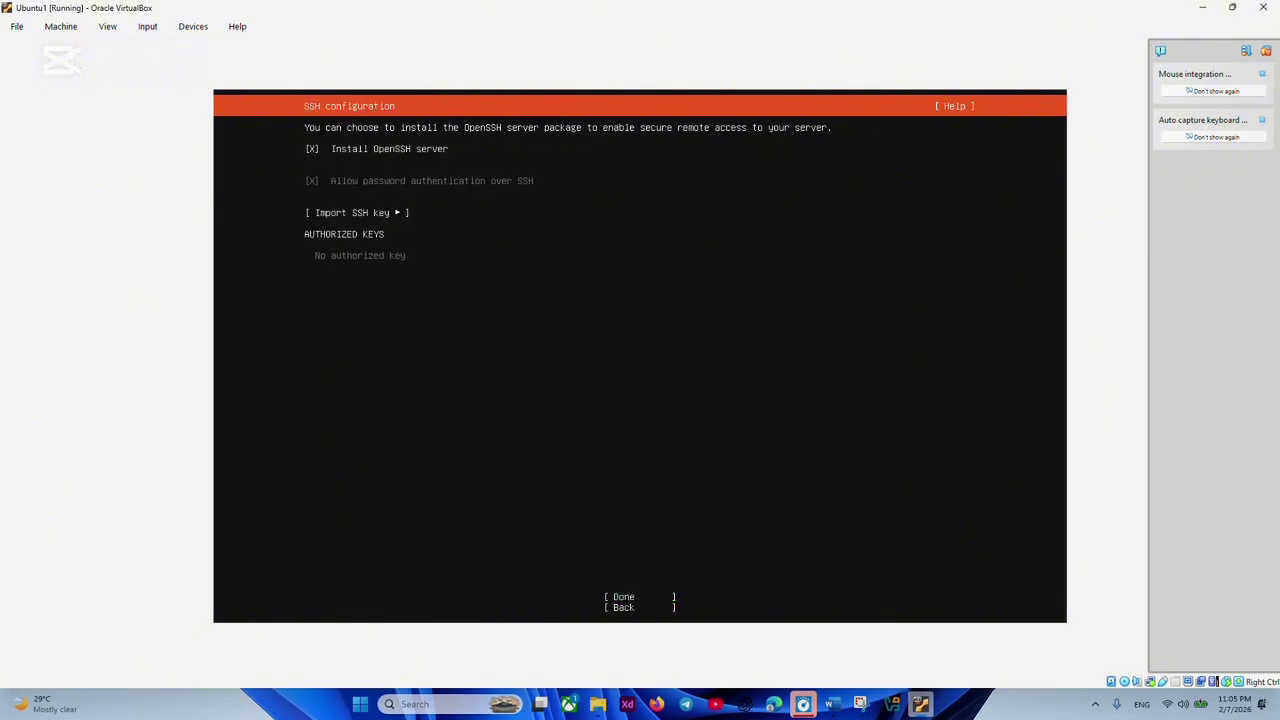
Keep OpenSSH server installed and finish the SSH configuration.
key(space)
key(space)
key(space)
key(space)
key(space)
key(space)
key(space)
key(space)
key(Tab)
key(Tab)
key(Return)
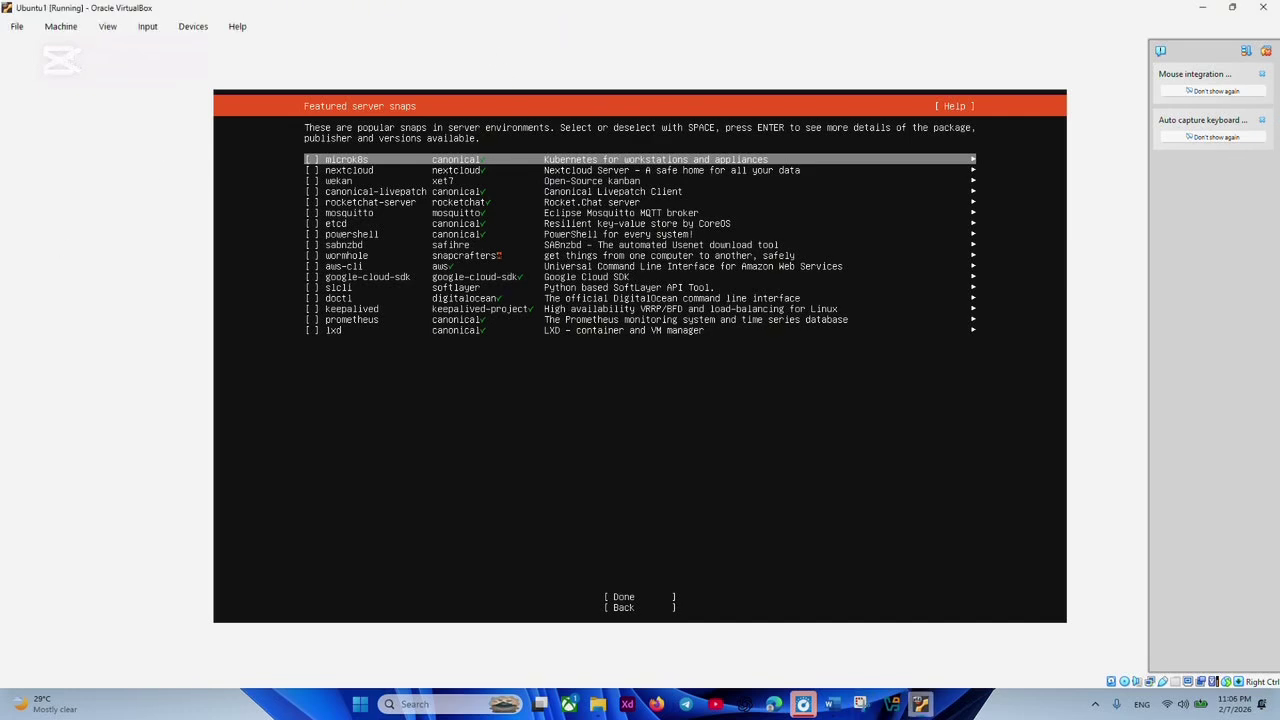
Finish the featured server snaps screen without adding any snaps.
key(Down)
key(Down)
key(Down)
key(Down)
key(Down)
key(Down)
key(Down)
key(Down)
key(Down)
key(Down)
key(Down)
key(Down)
key(Down)
key(Down)
key(Down)
key(Down)
key(Down)
key(Down)
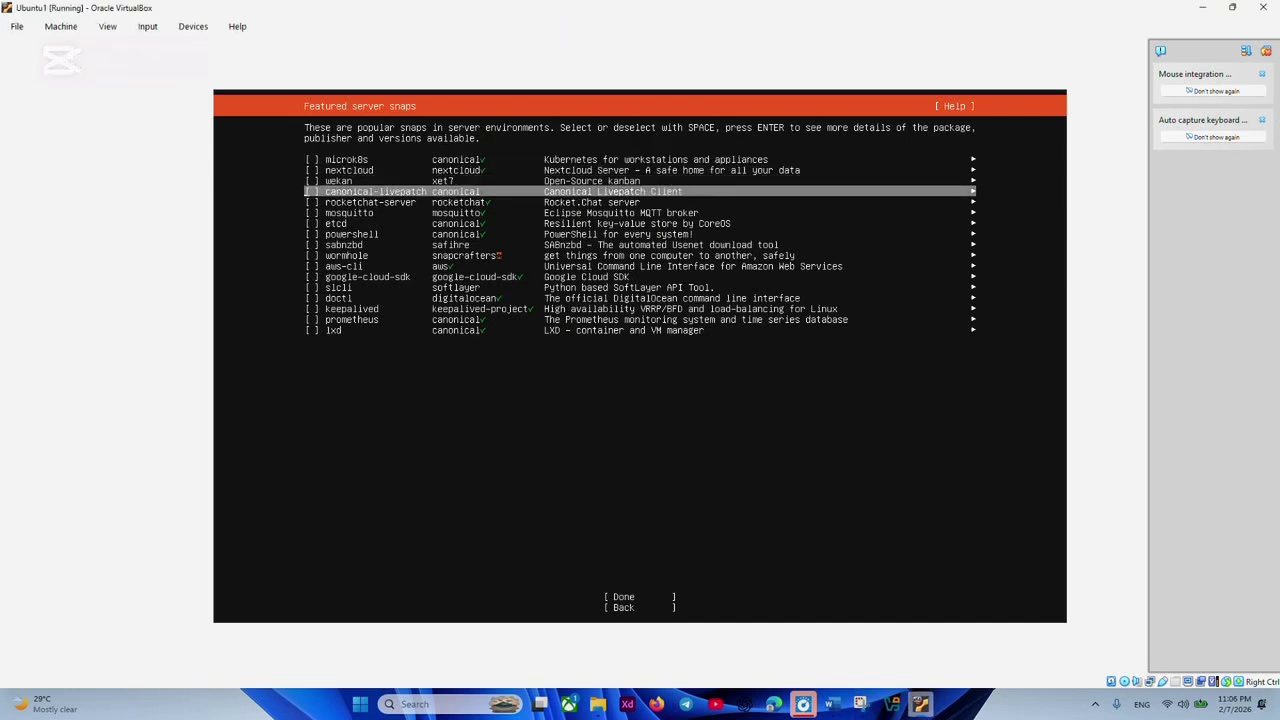
key(Up)
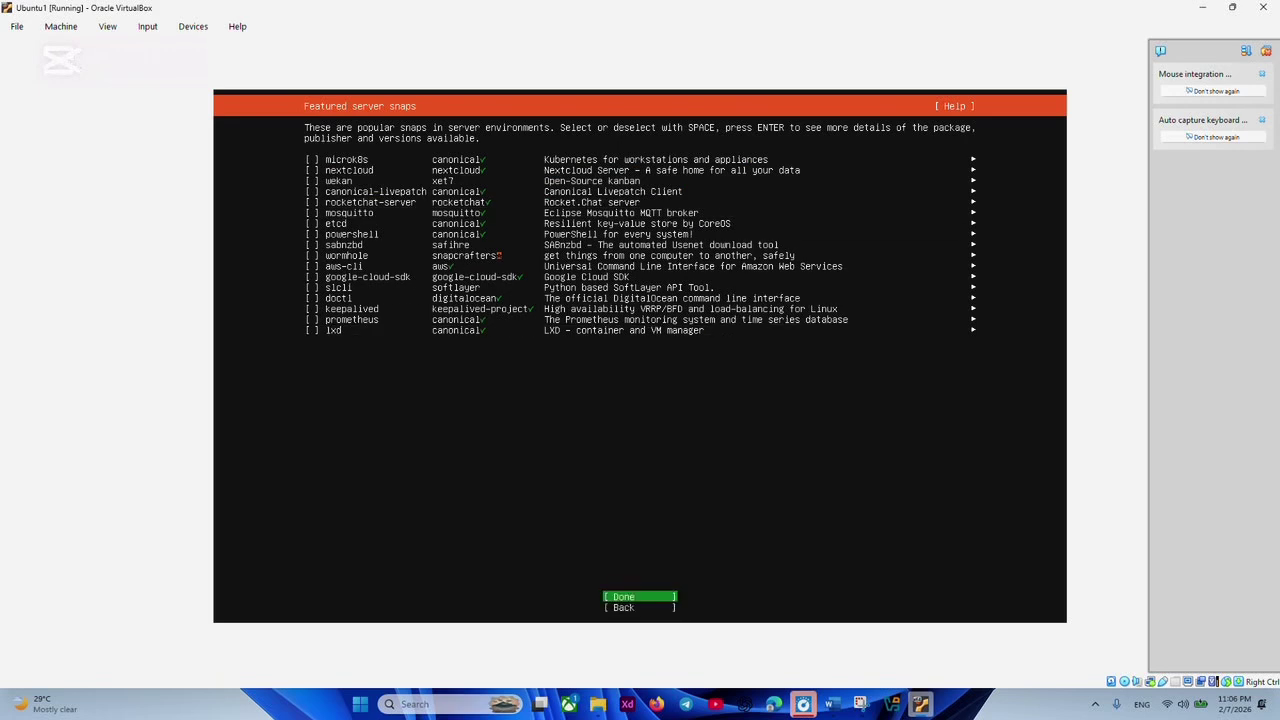
key(Return)
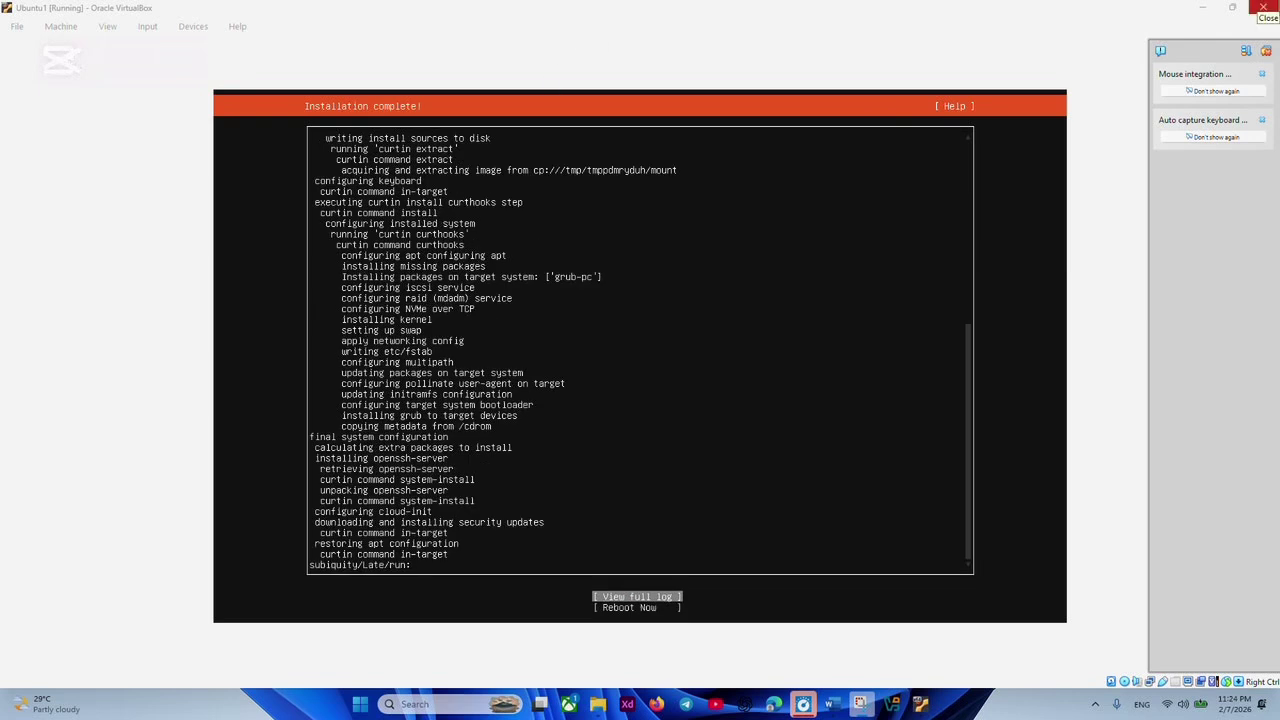
Choose Reboot Now to restart into the newly installed Ubuntu Server.
click(712, 285)
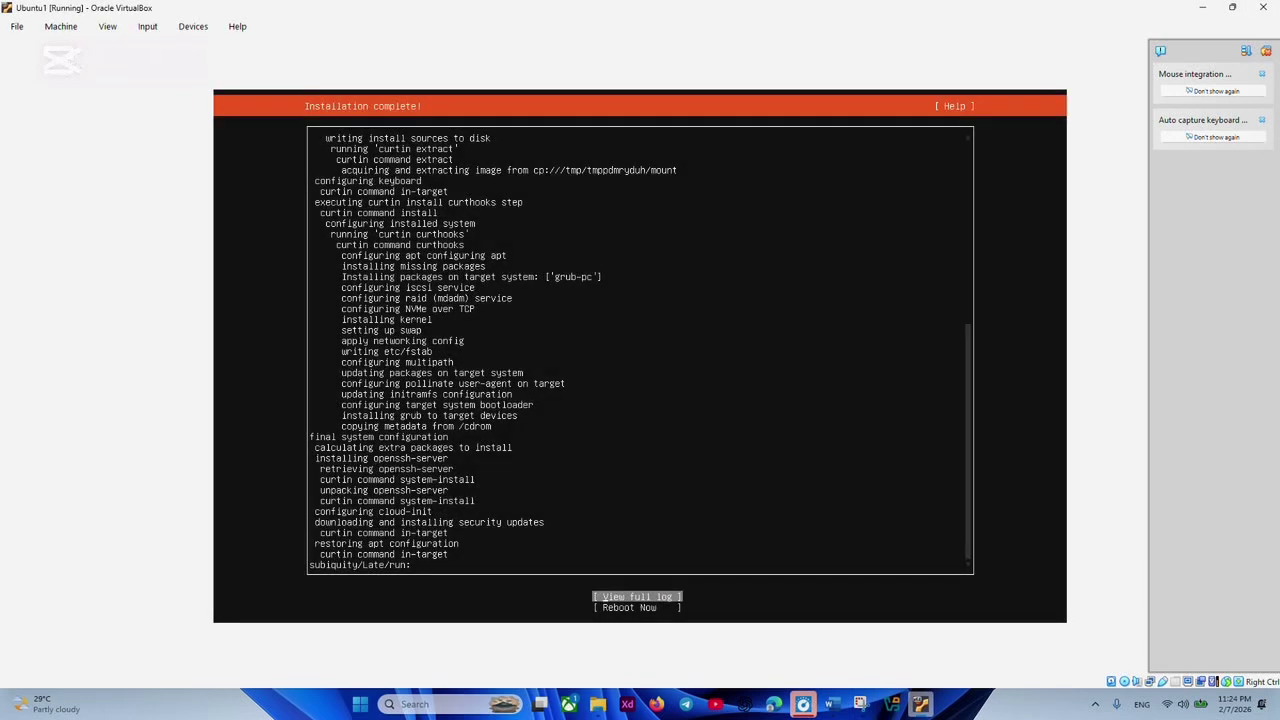
key(Down)
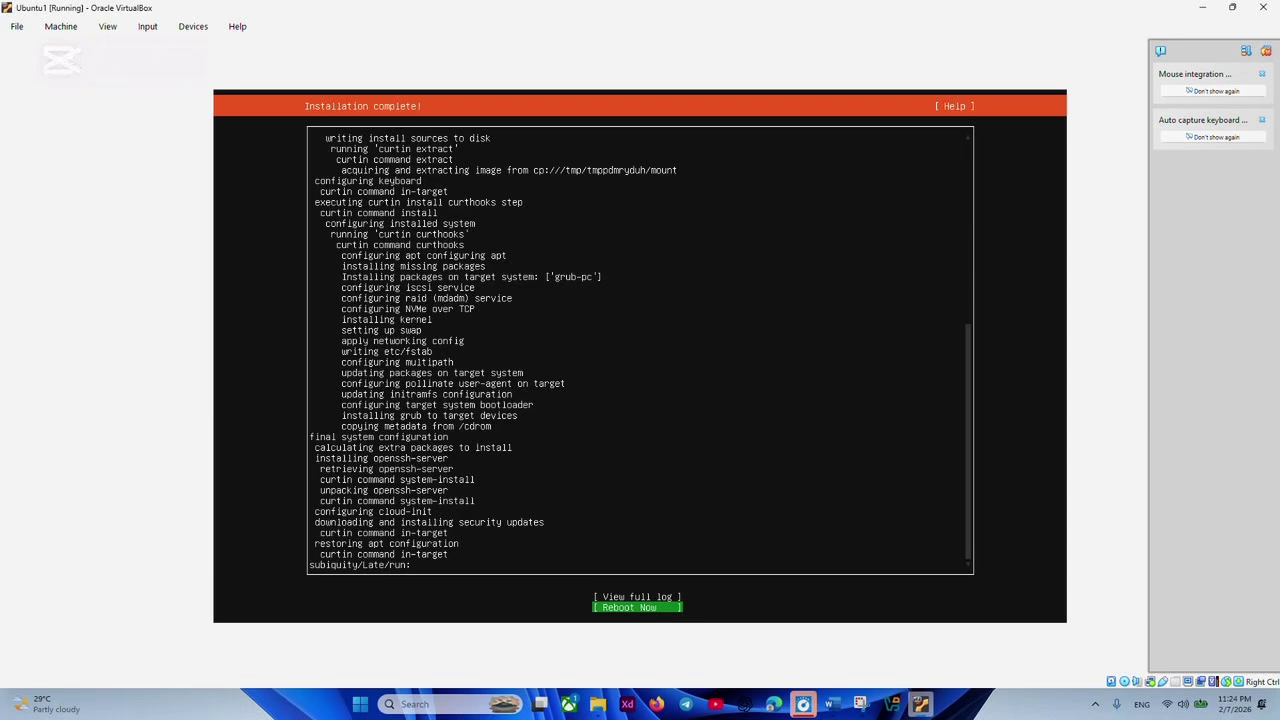
key(Return)
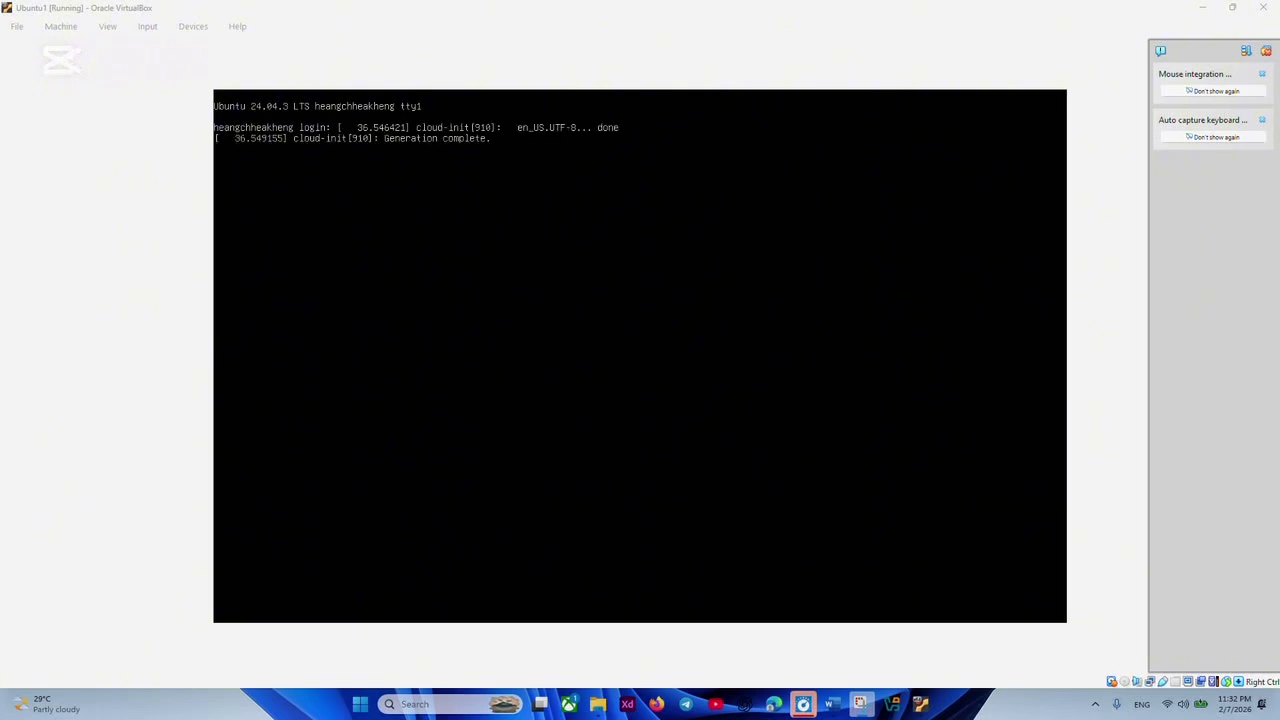
Enter the new account's username at the console login prompt.
text(heng200)
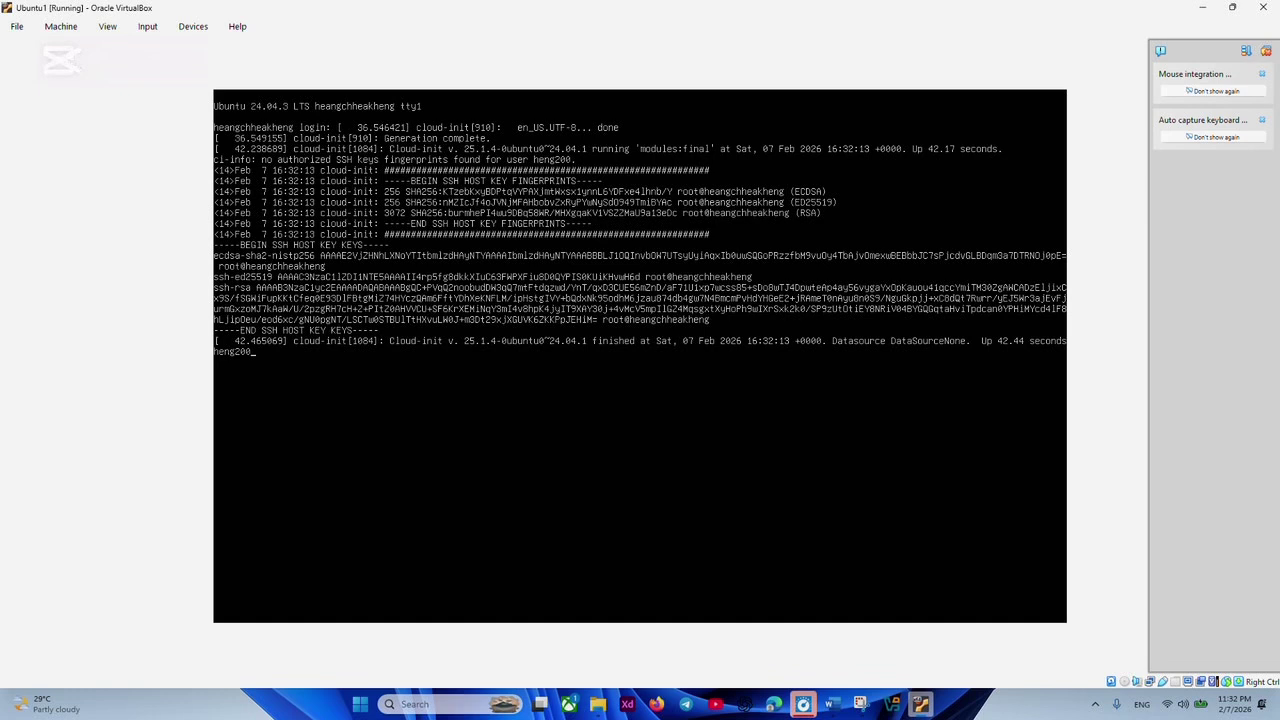
key(Return)
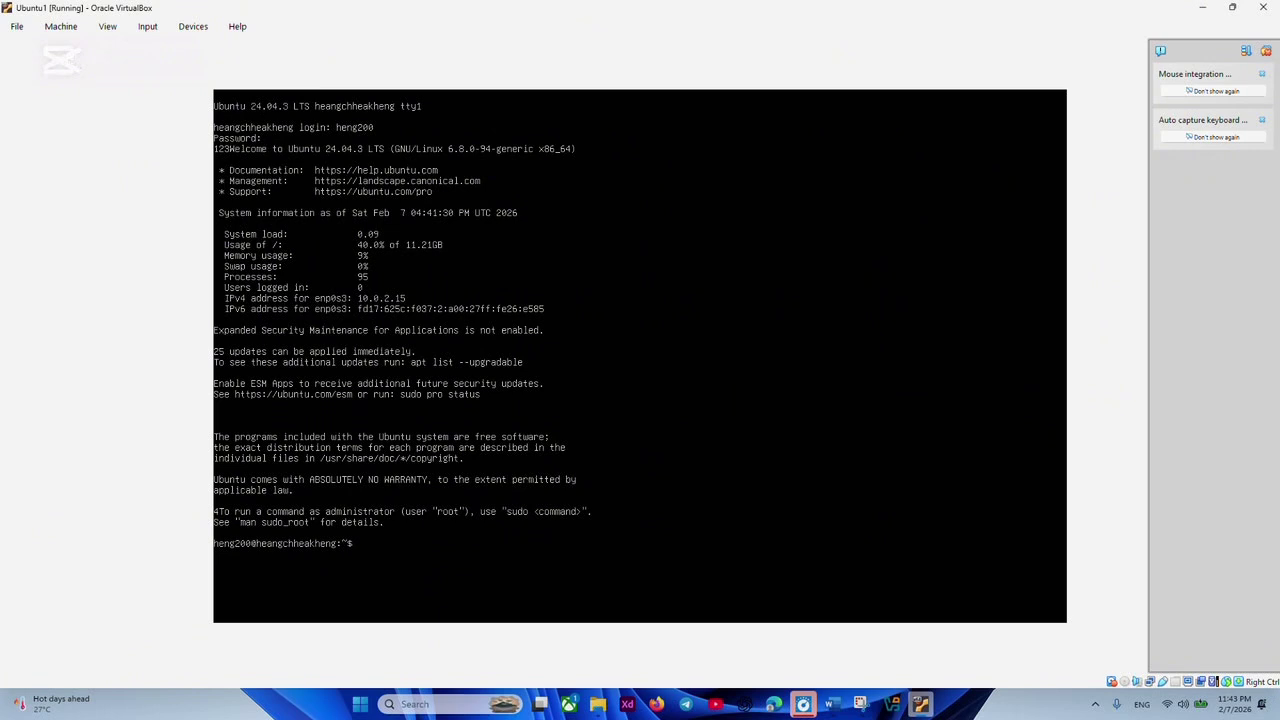
Run 'sudo touch /etc/cloud/cloud-int.disabled' at the shell prompt.
text(udo)
text(touch)
text(/etc/cloud/cloud-int)
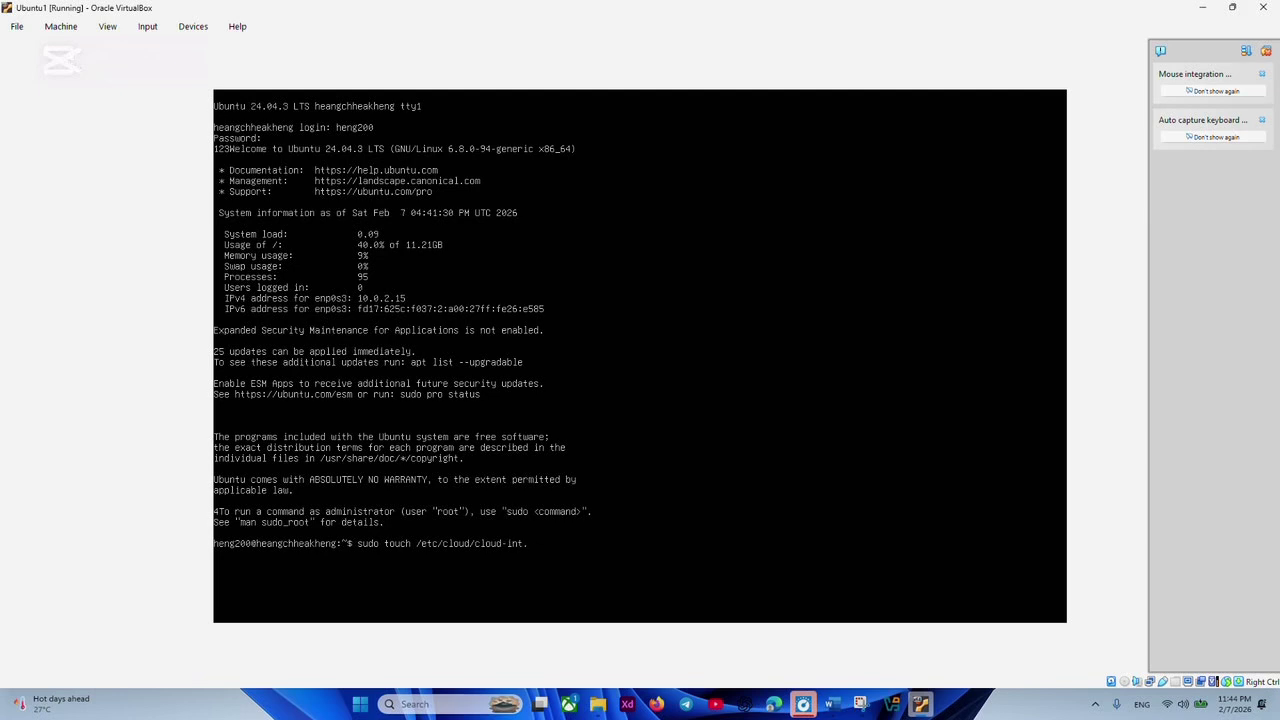
text(.dis)
text(abled)
key(Return)
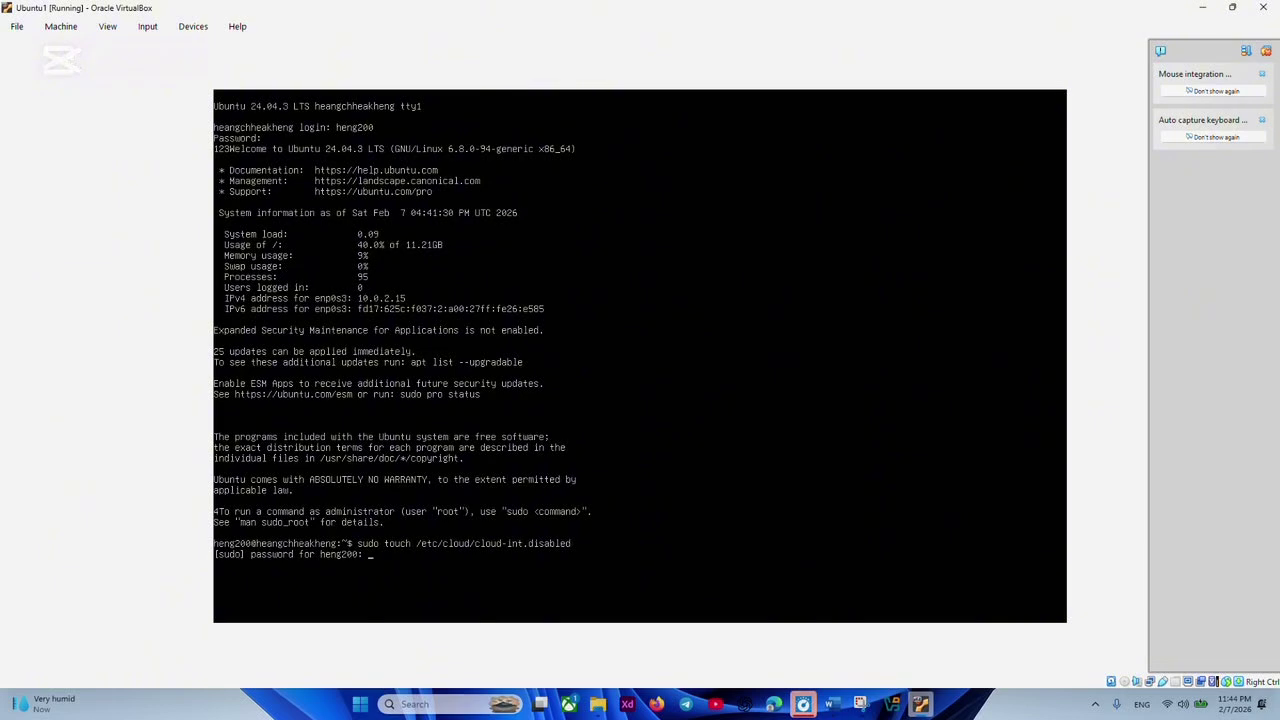
Try the sudo password twice, then cancel with Ctrl+C to a fresh prompt.
click(573, 26)
text(123)
key(Return)
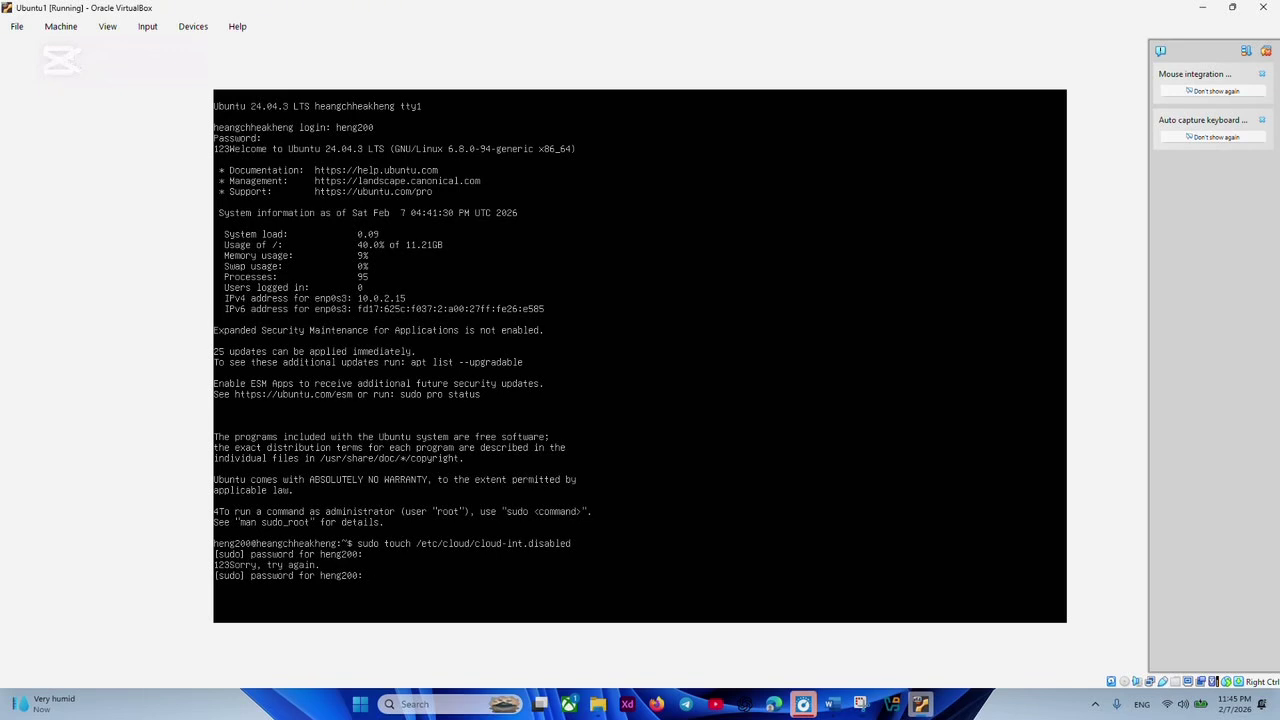
text(1234)
key(Return)
key(ctrl+c)
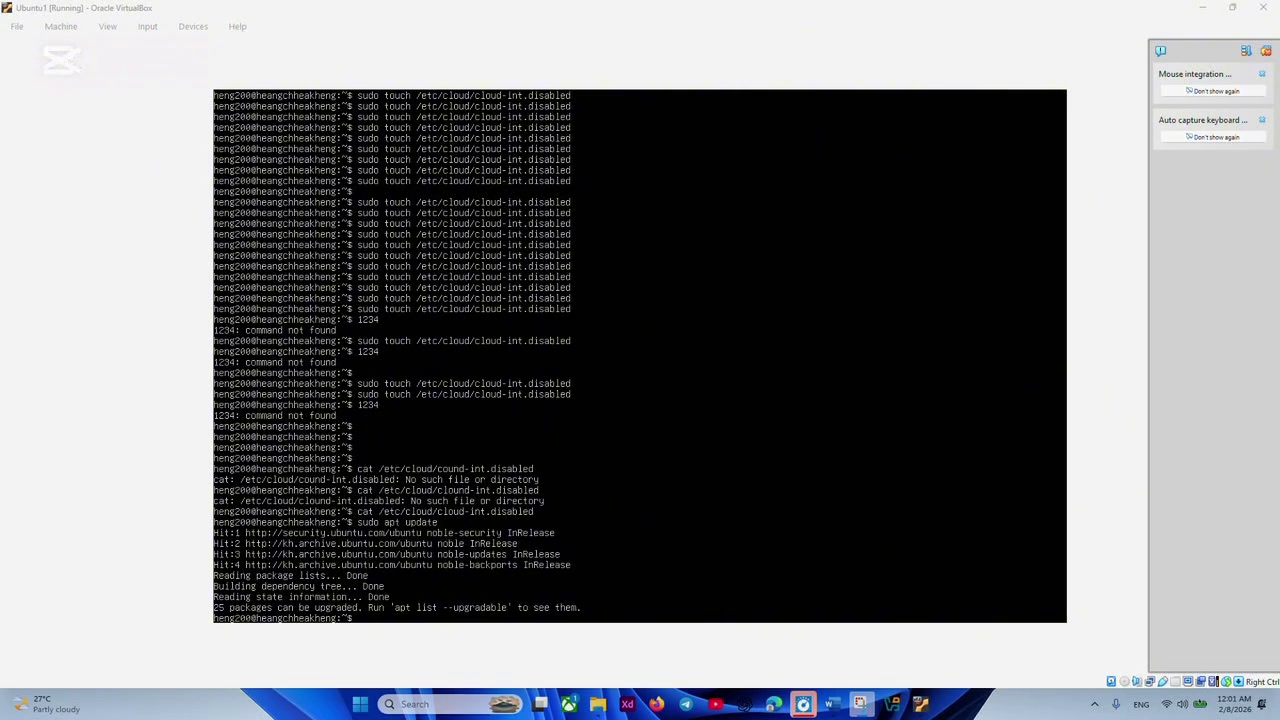
Run 'sudo apt upgrade' and answer y to install the 25 pending packages.
key(alt+Tab)
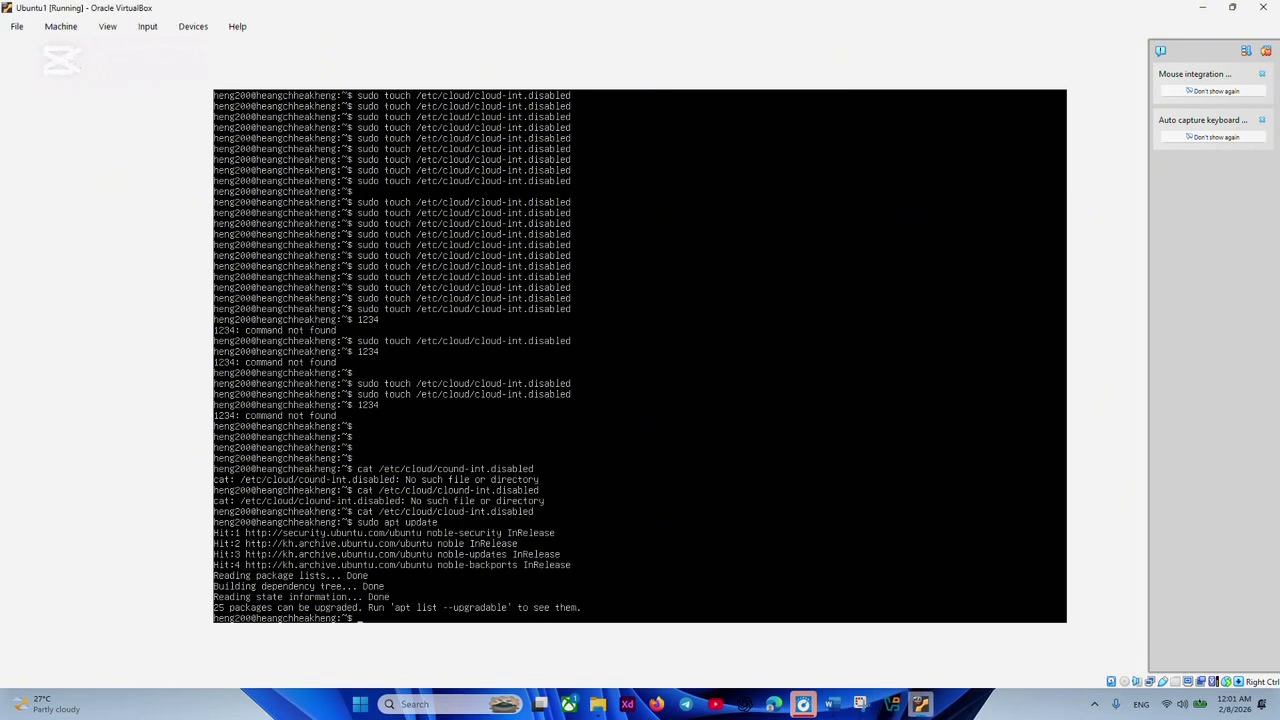
text(sudo a)
text(pt upgrade)
key(Return)
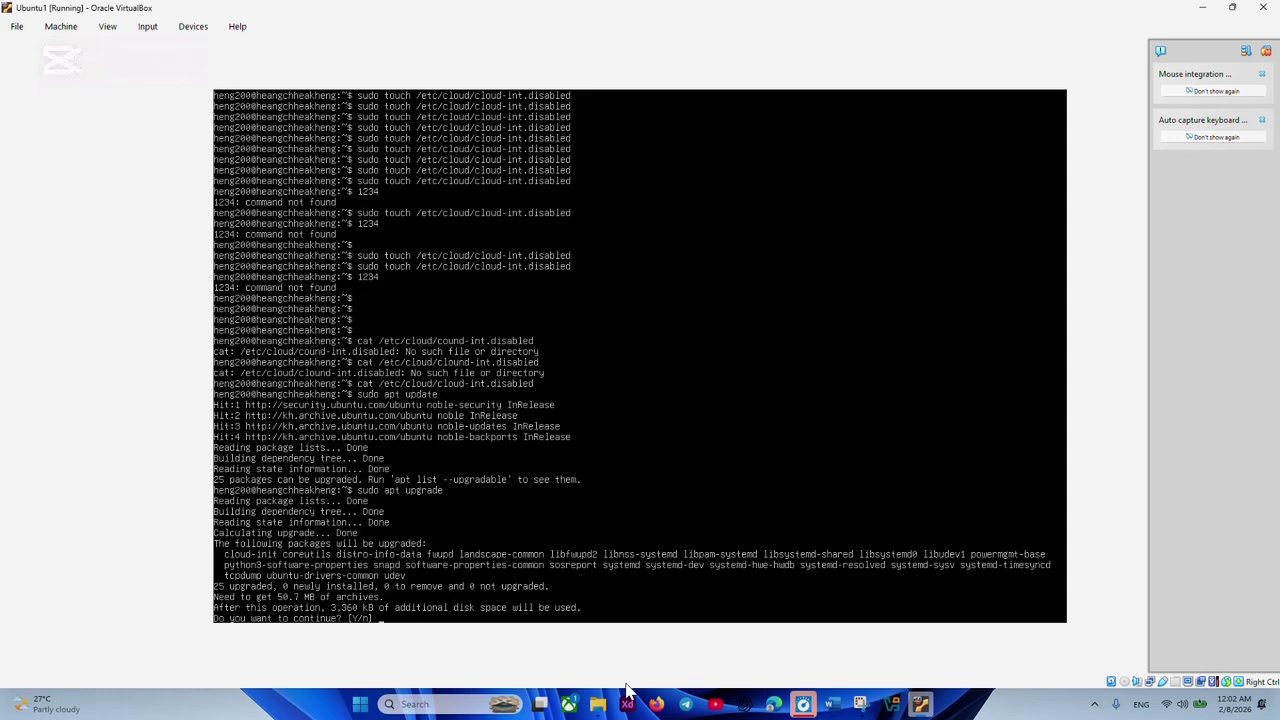
text(y)
key(Return)
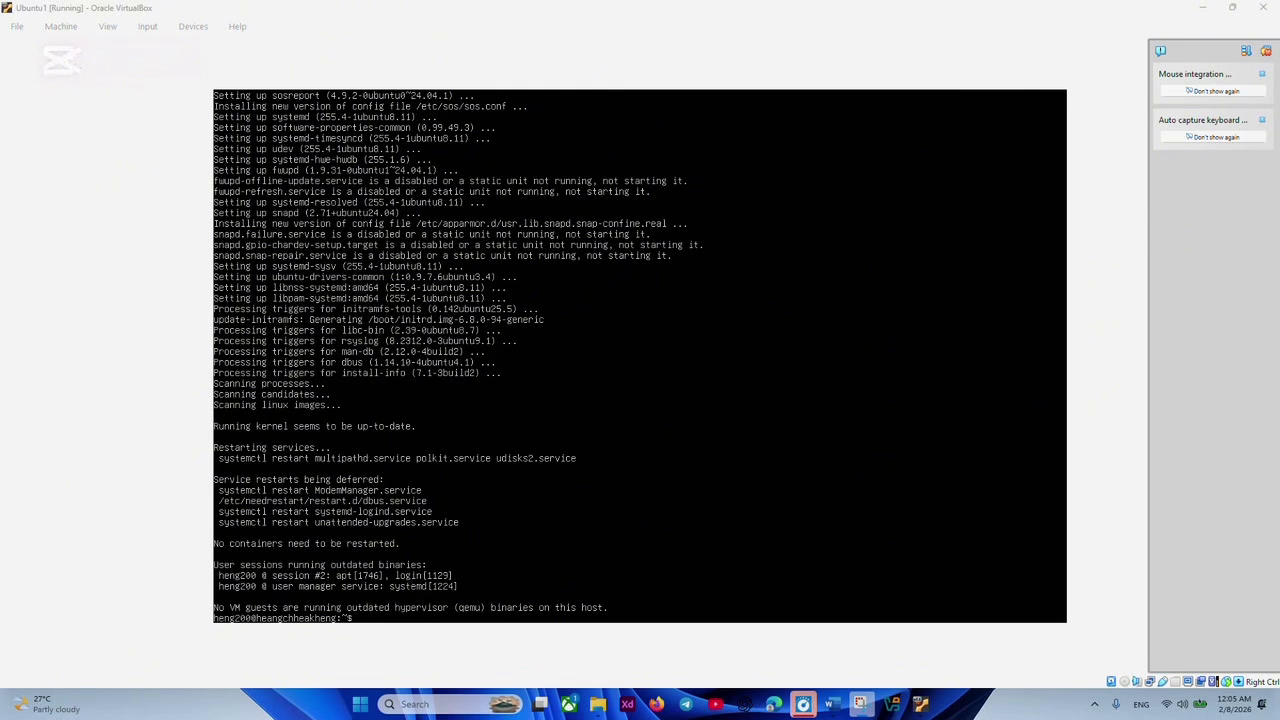
click(920, 704)
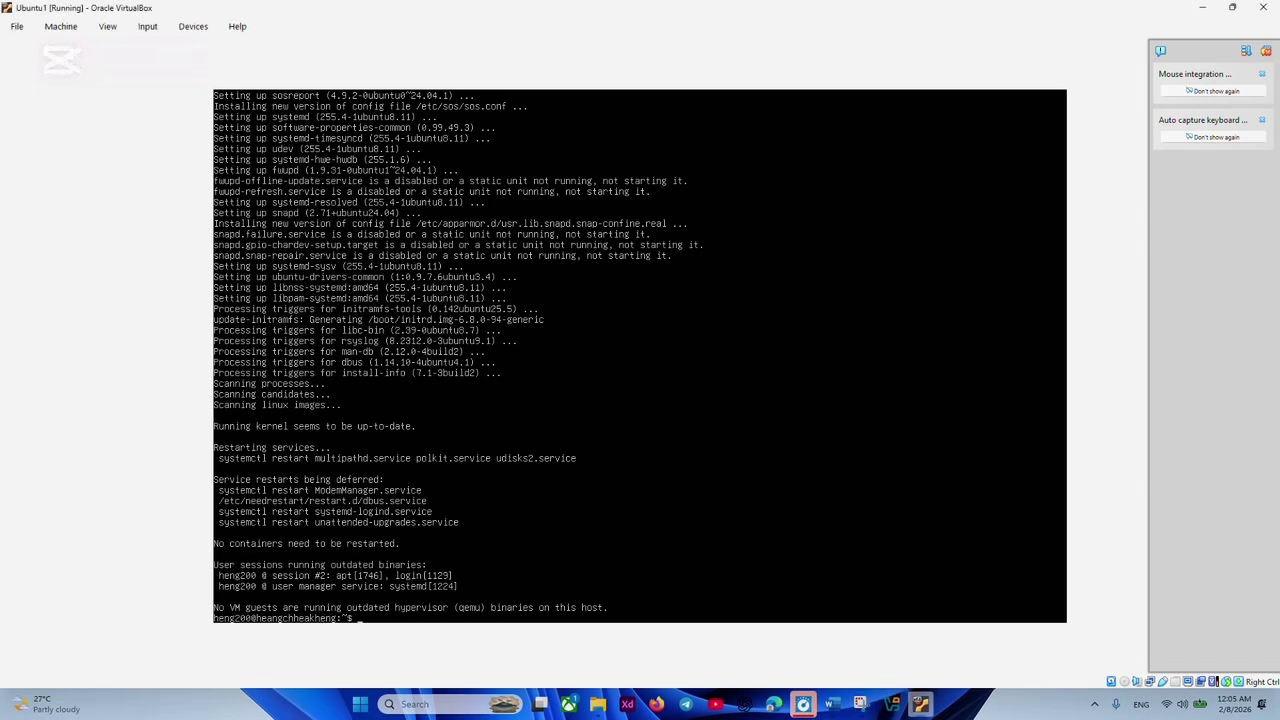
Run whoami to confirm the logged-in user, then begin typing a sudo command.
text(whoami)
key(Return)
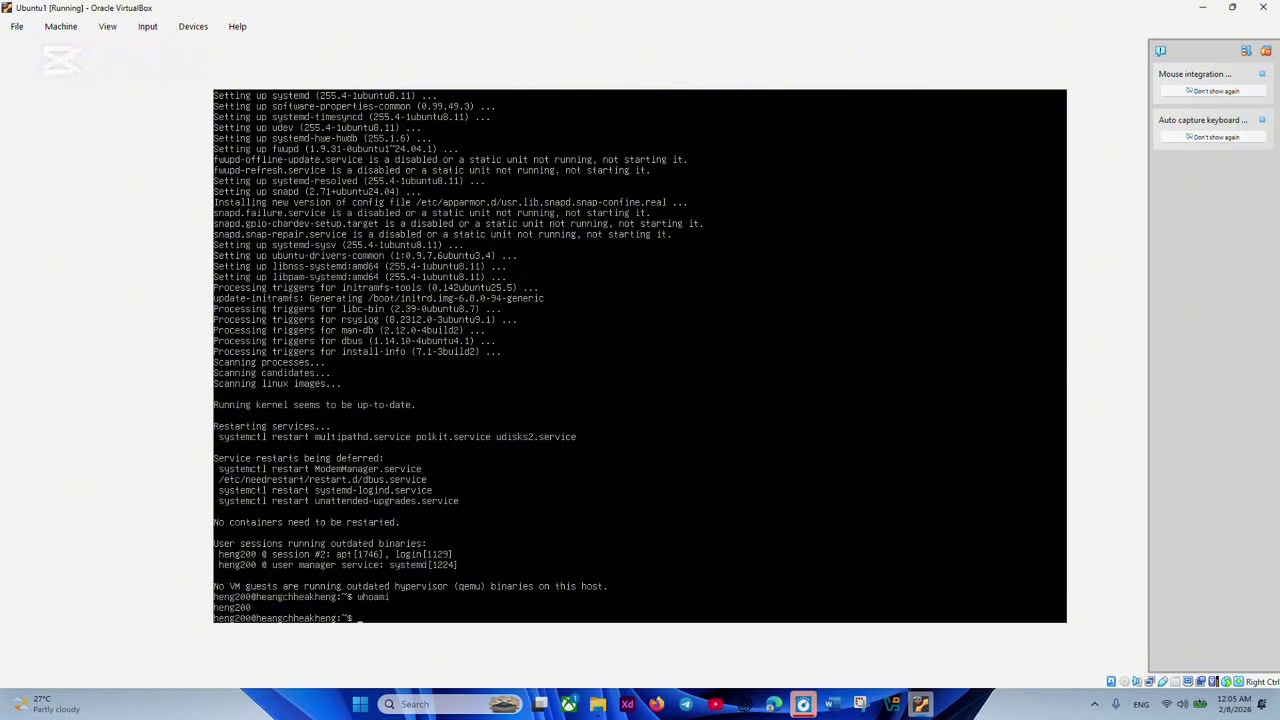
text(do)
key(super+shift+s)
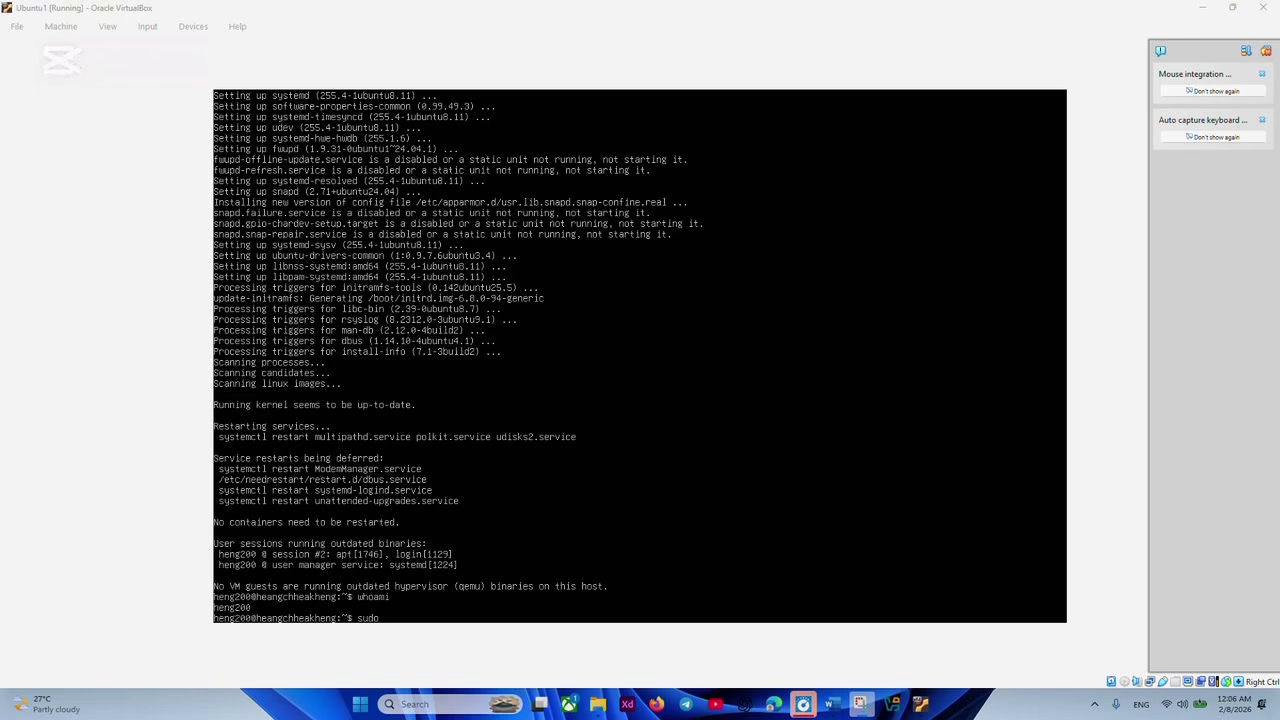
Run 'sudo shutdown now' in the Ubuntu1 console to power off the server.
click(418, 667)
text(shut)
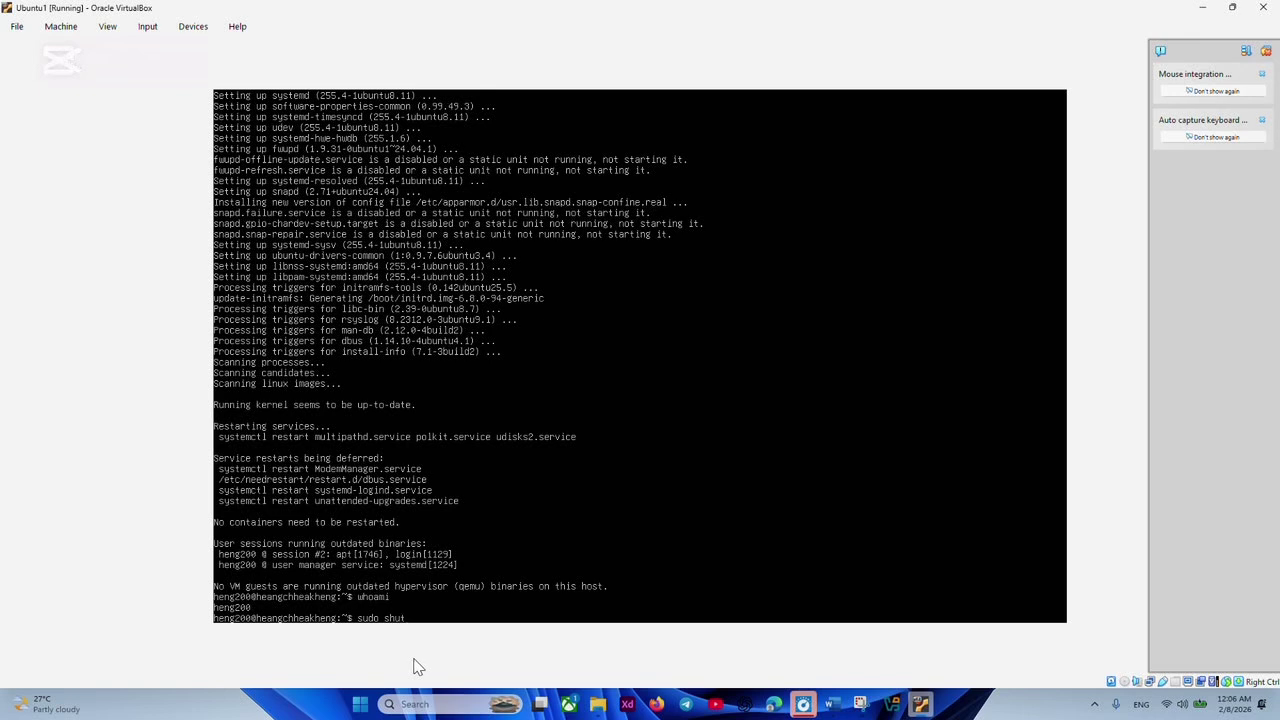
text(down now)
key(Return)
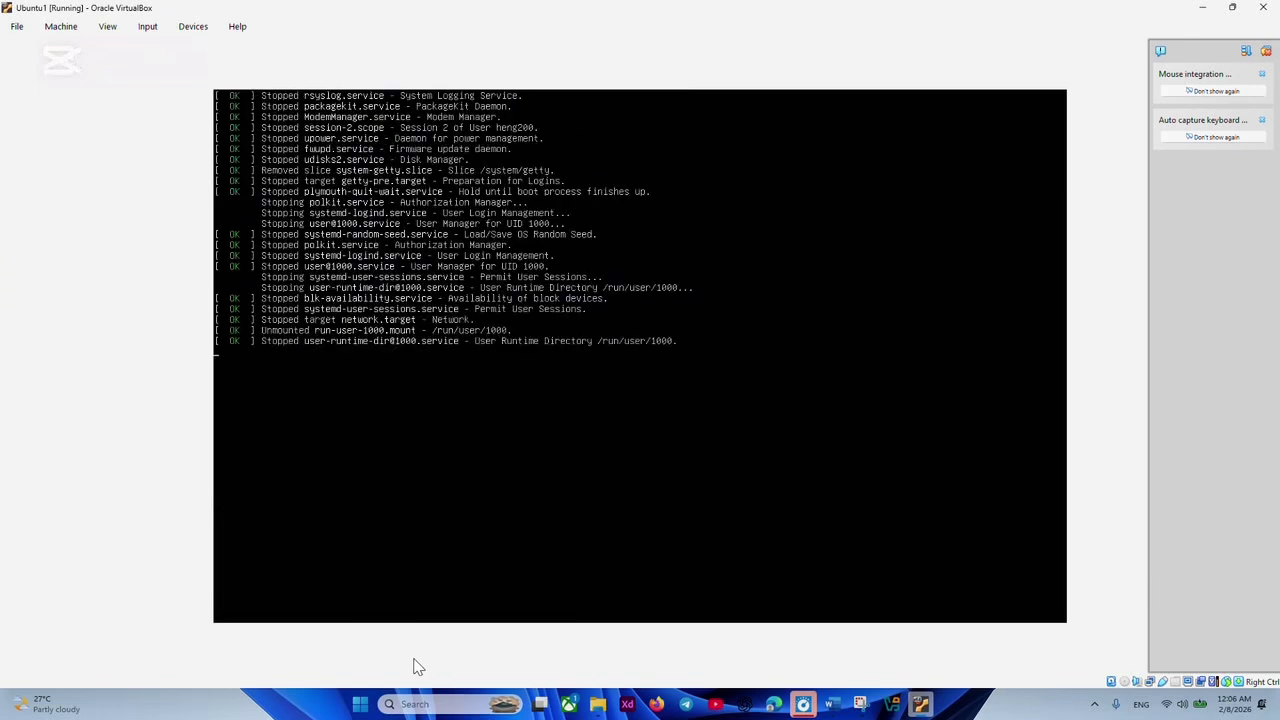